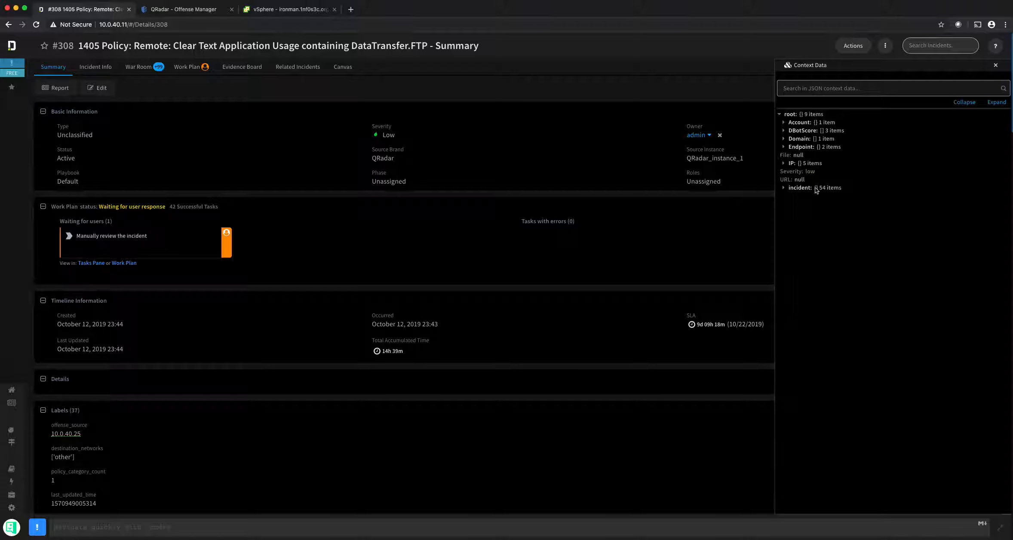
Step: Expand the incident node in Context Data and scroll through its fields
left_click(784, 188)
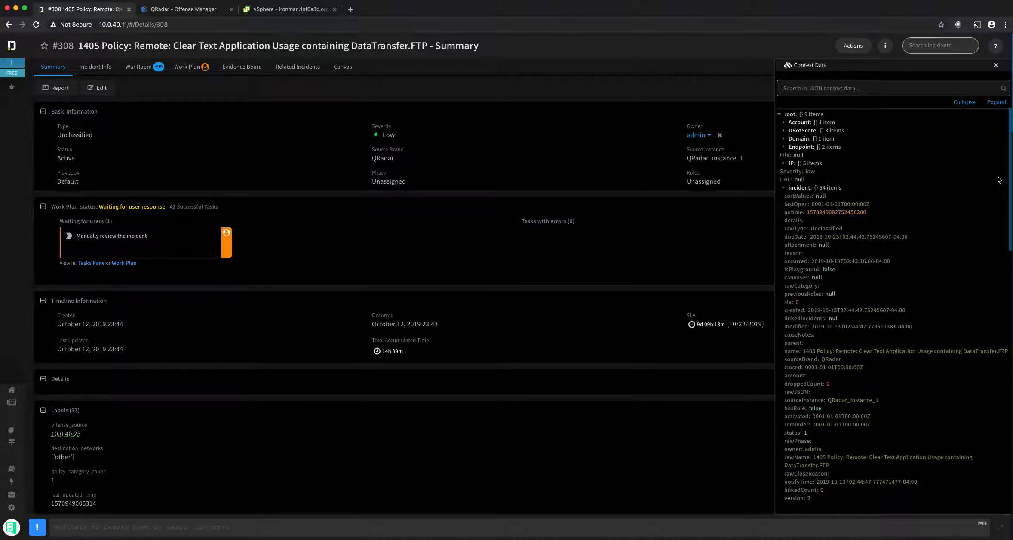
scroll(860, 172, "down", 2)
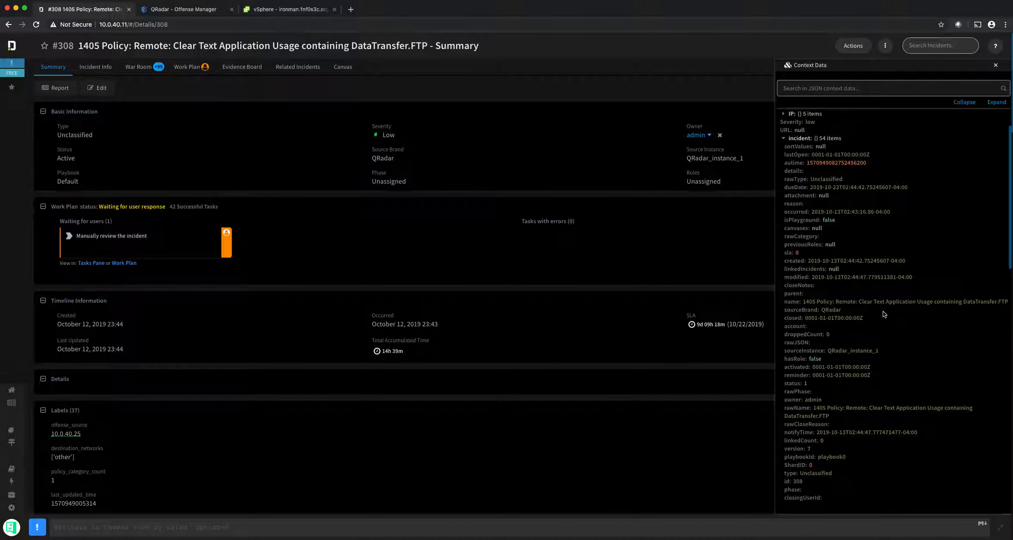
left_click_drag(1012, 187, 1012, 220)
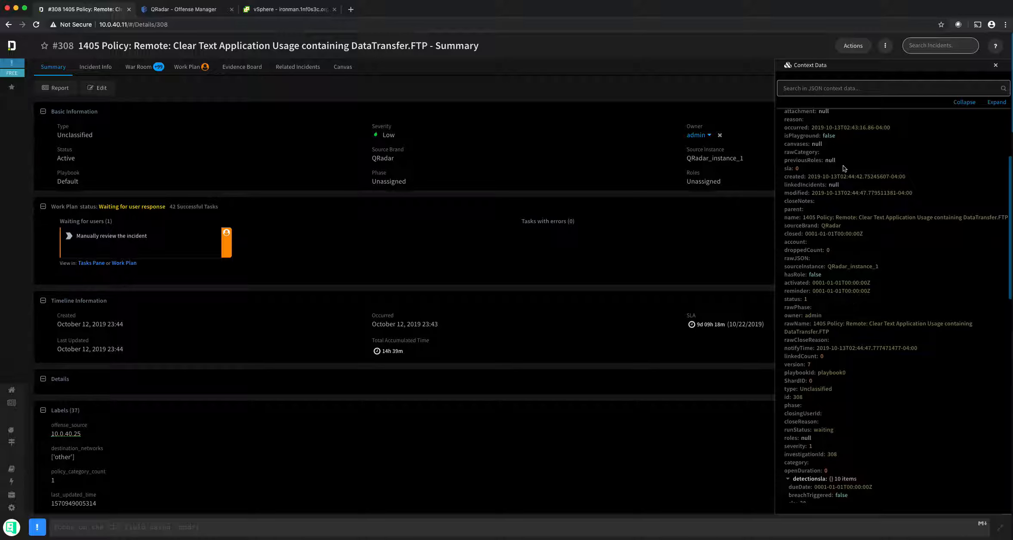
Step: Open the incident's Edit dialog, cancel it, and scroll the summary down to the QRadar labels
left_click(857, 45)
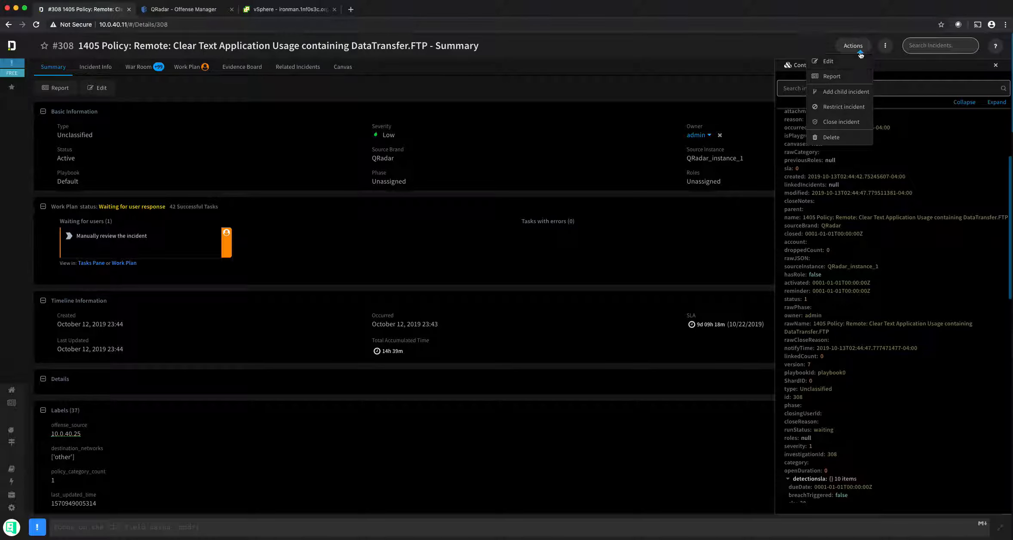
left_click(841, 61)
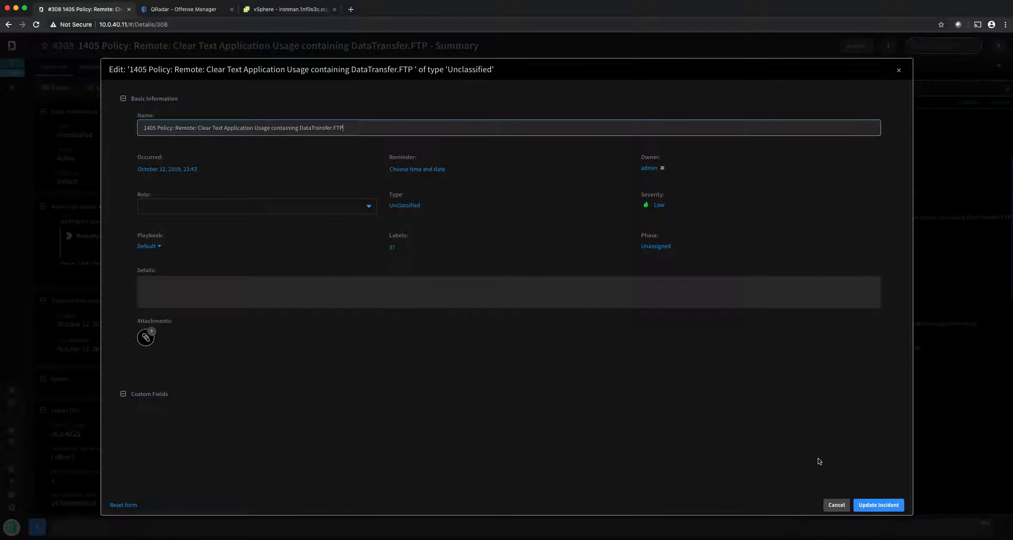
left_click(837, 506)
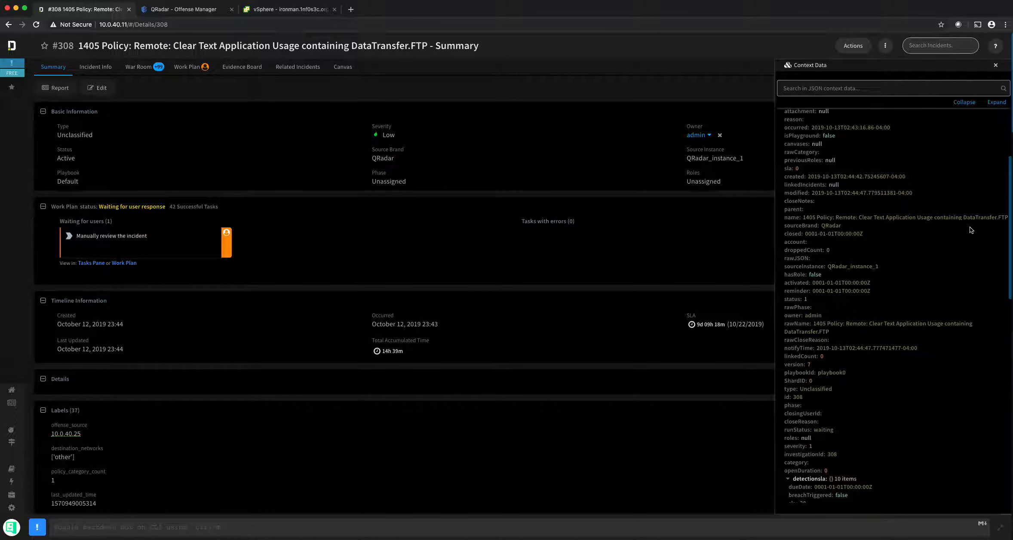
left_click(1011, 194)
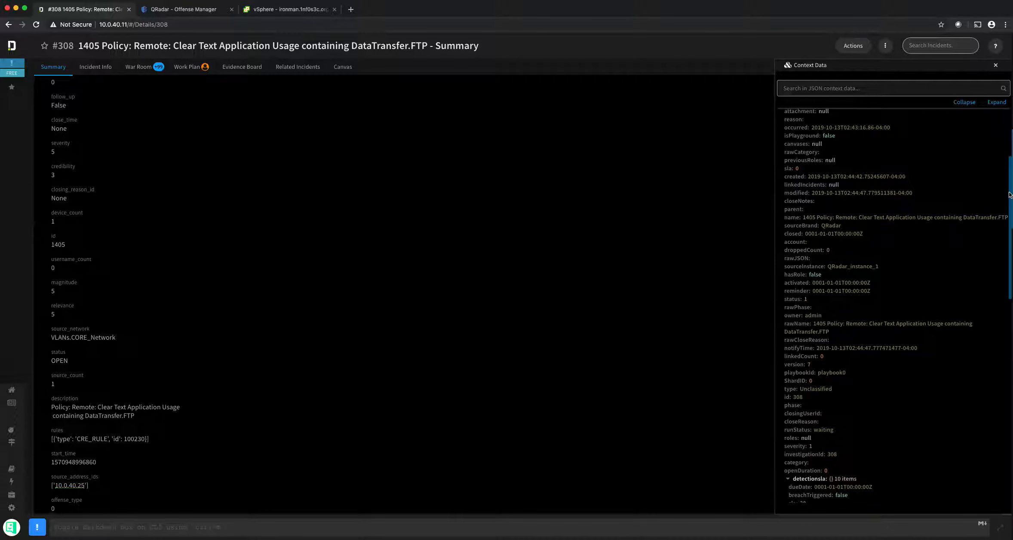
Step: Copy the id label's path and query ${incident.labels.id} in Context Data, returning 1405
left_click_drag(1012, 169, 1012, 379)
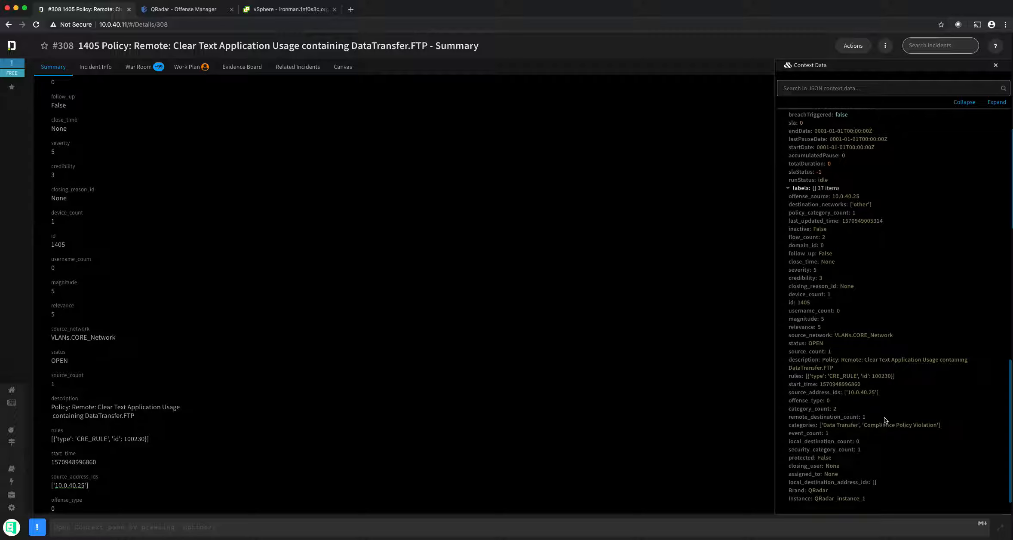
left_click(791, 304)
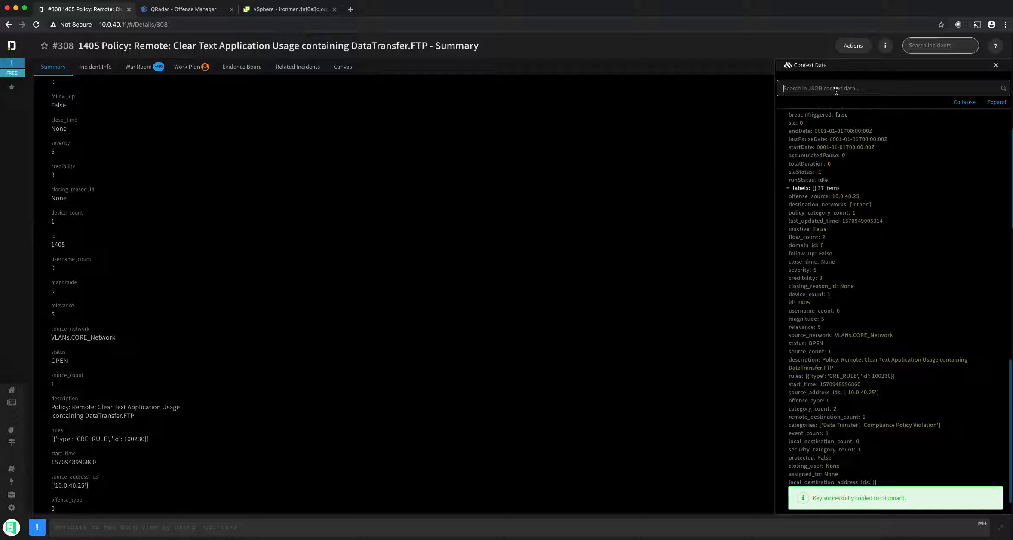
left_click(792, 304)
left_click(828, 89)
type("$")
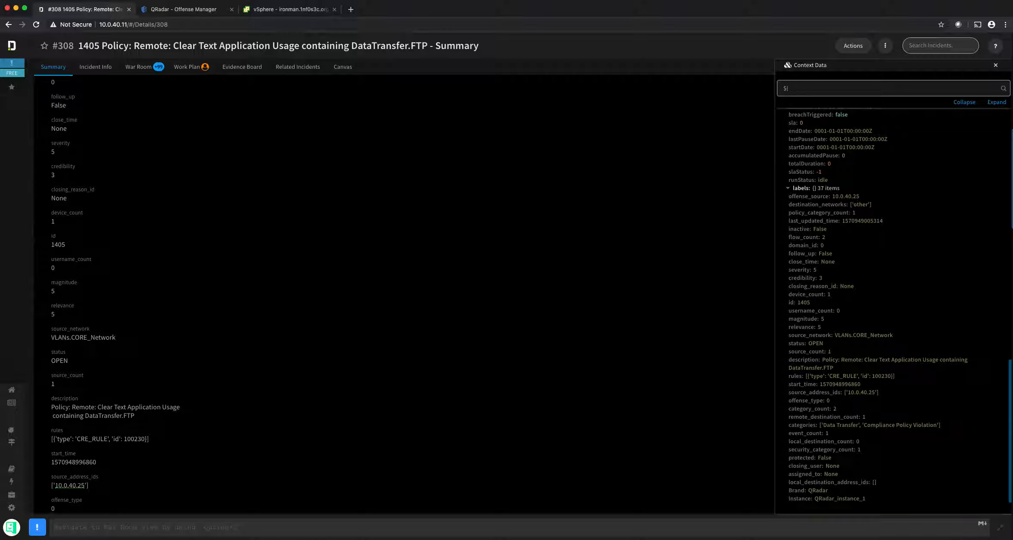
type("{")
key("super+v")
key("Return")
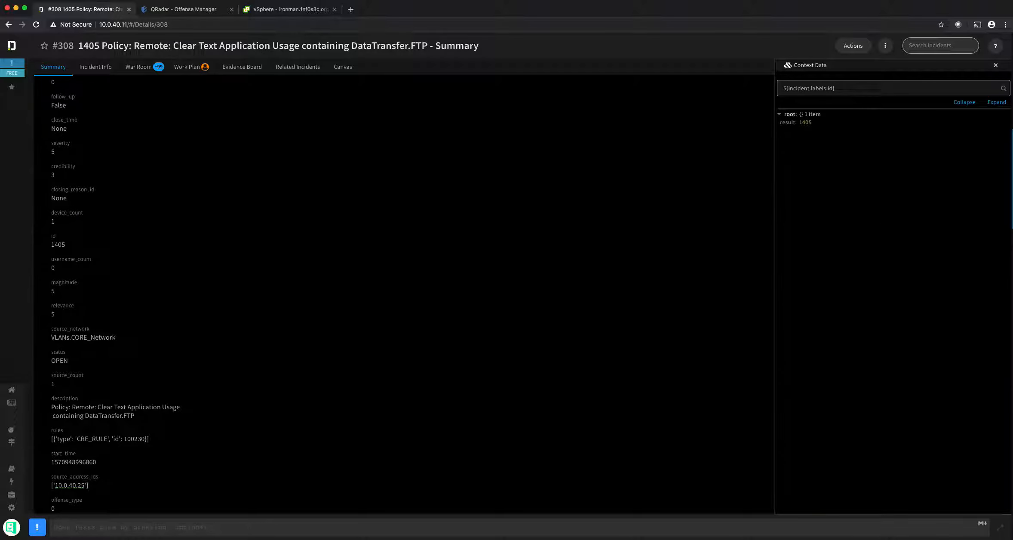
Step: Clear the query to show the full context tree, then rerun ${incident.labels.id}
key("super+a")
key("BackSpace")
key("Return")
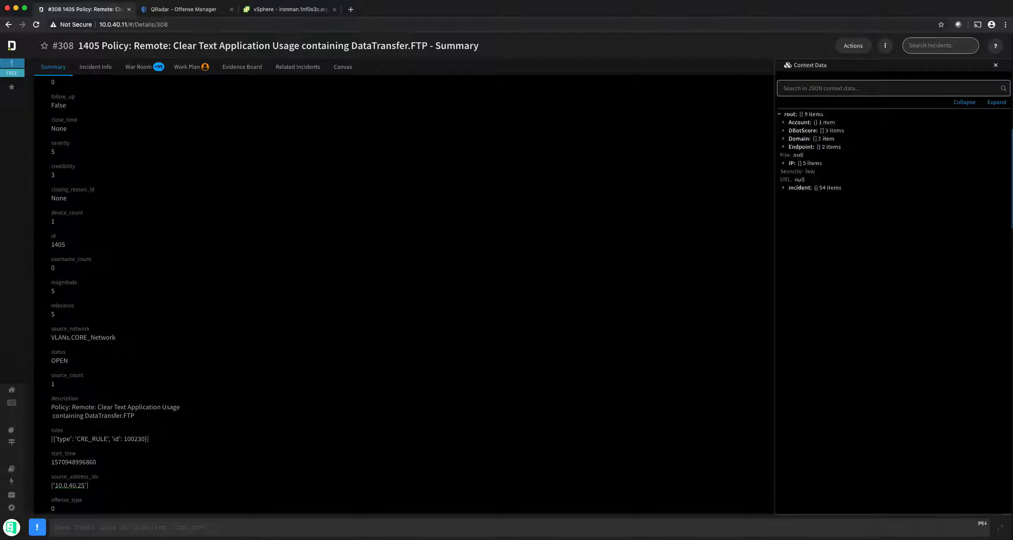
key("super+v")
key("Return")
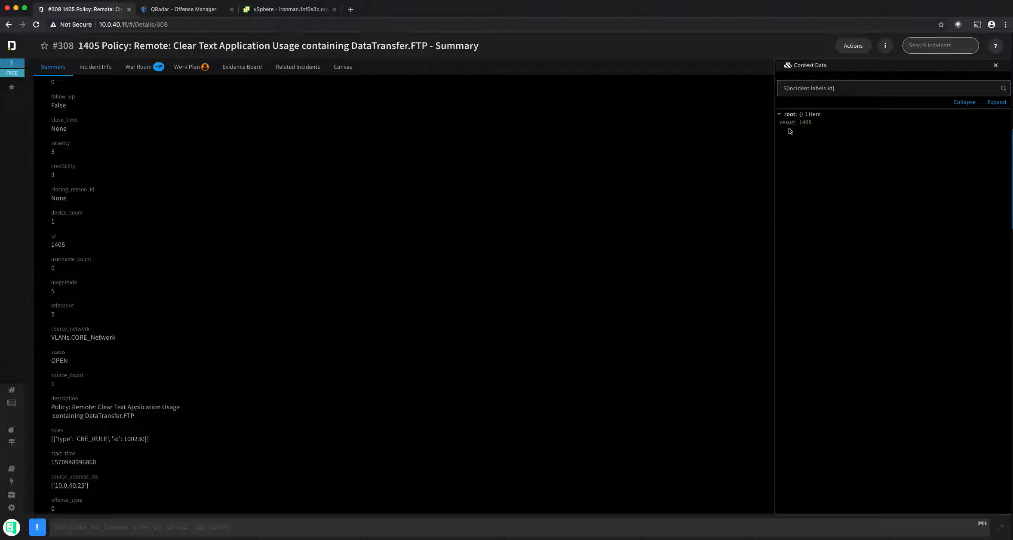
Step: Run !qradar-offense-by-id with offense_id=${incident.labels.id} in the War Room
left_click(108, 527)
type("!qr")
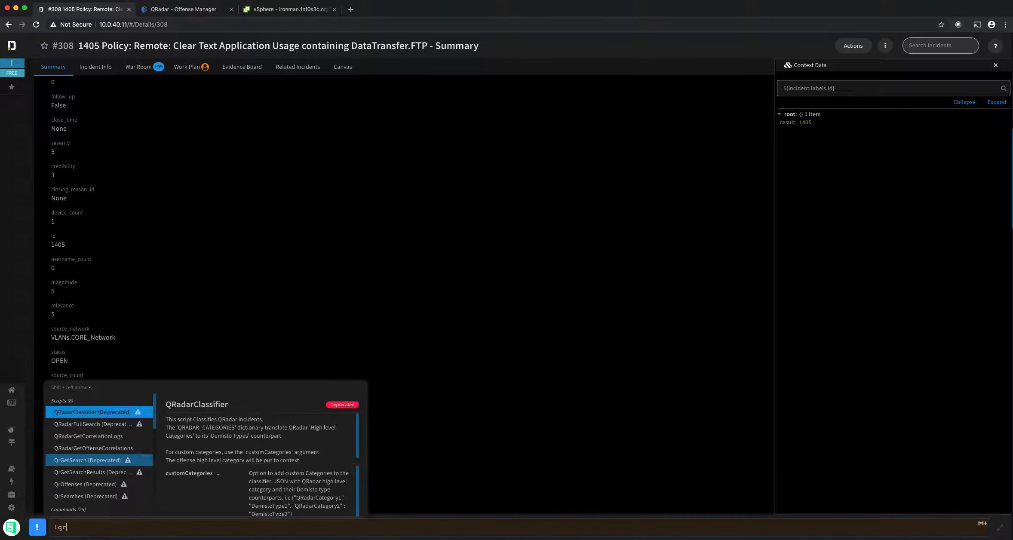
type("adar-offense-by-id")
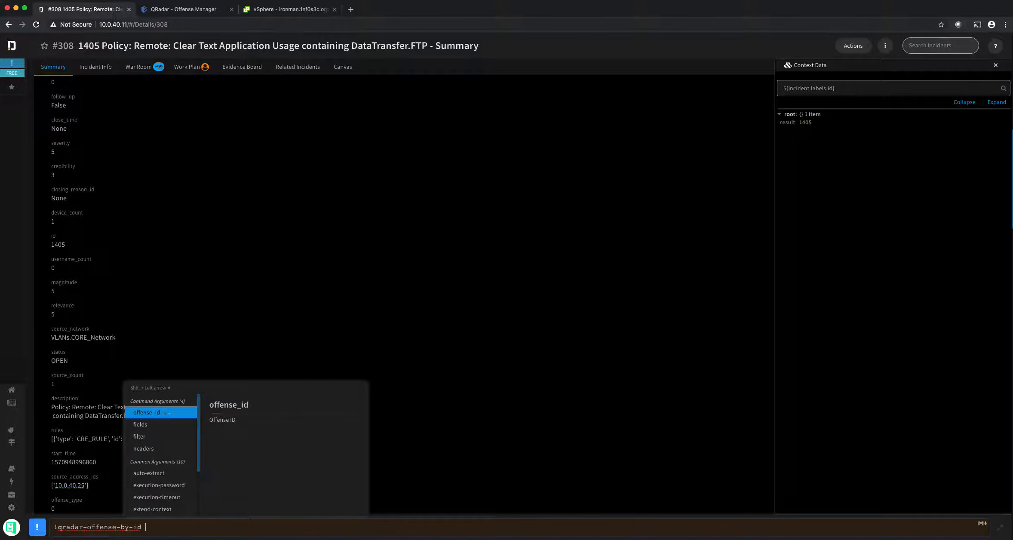
key("Return")
key("super+v")
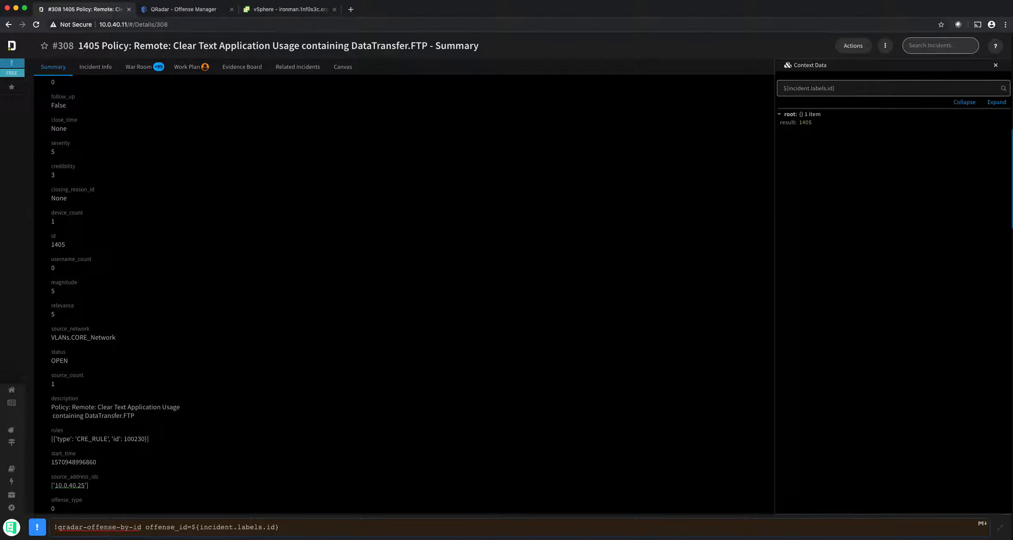
key("Return")
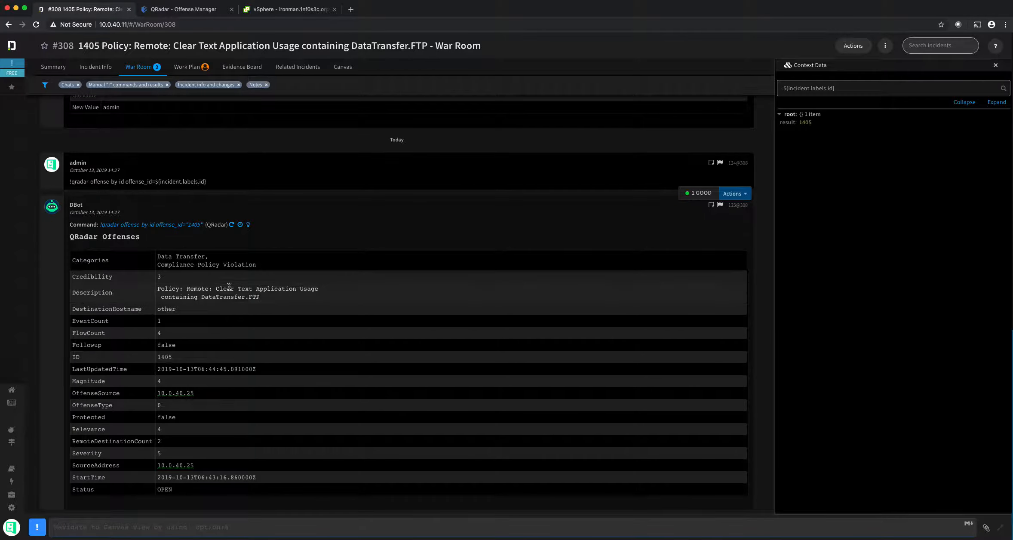
Step: Clear the context search, expand QRadar and Endpoint, and copy the Endpoint IP path
key("super+a")
key("BackSpace")
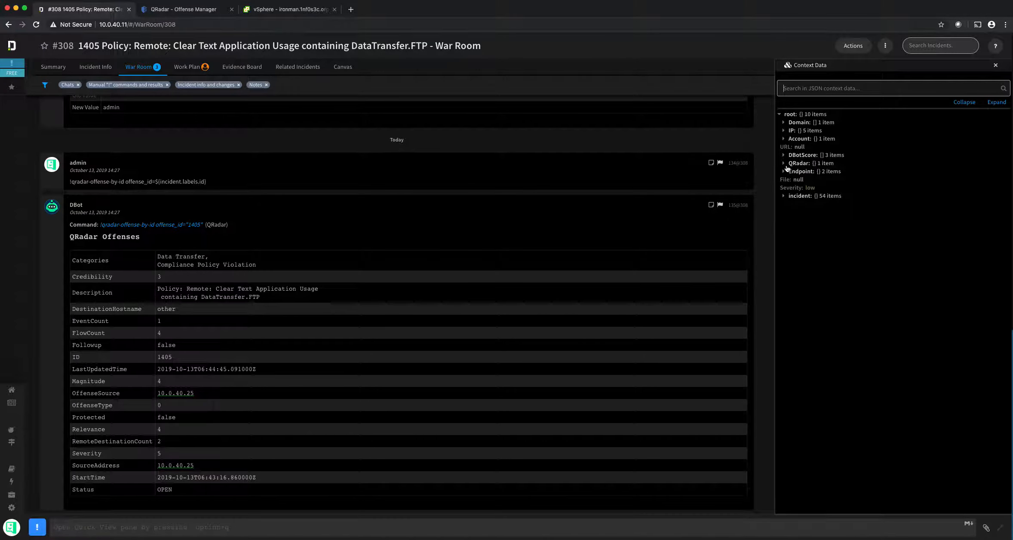
left_click(784, 165)
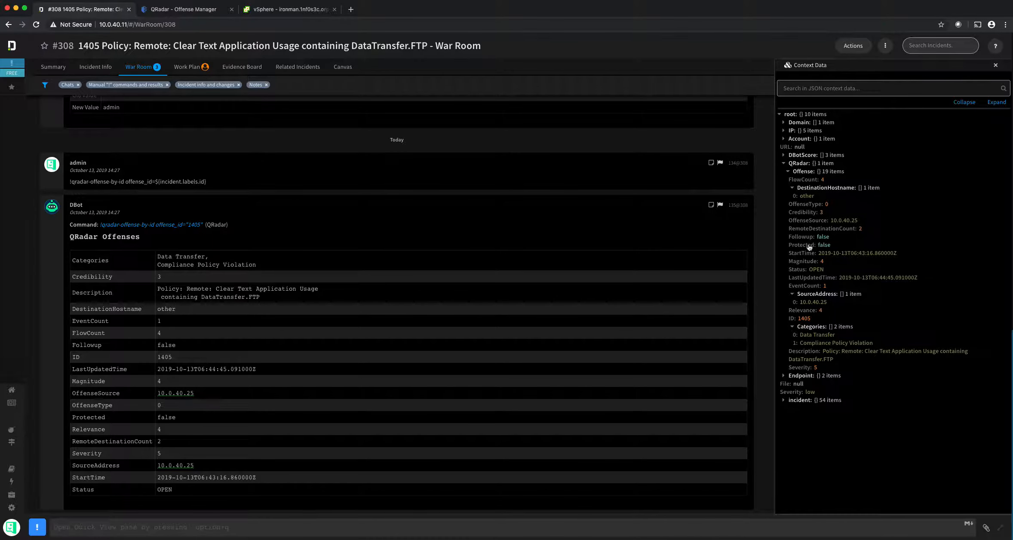
left_click(784, 376)
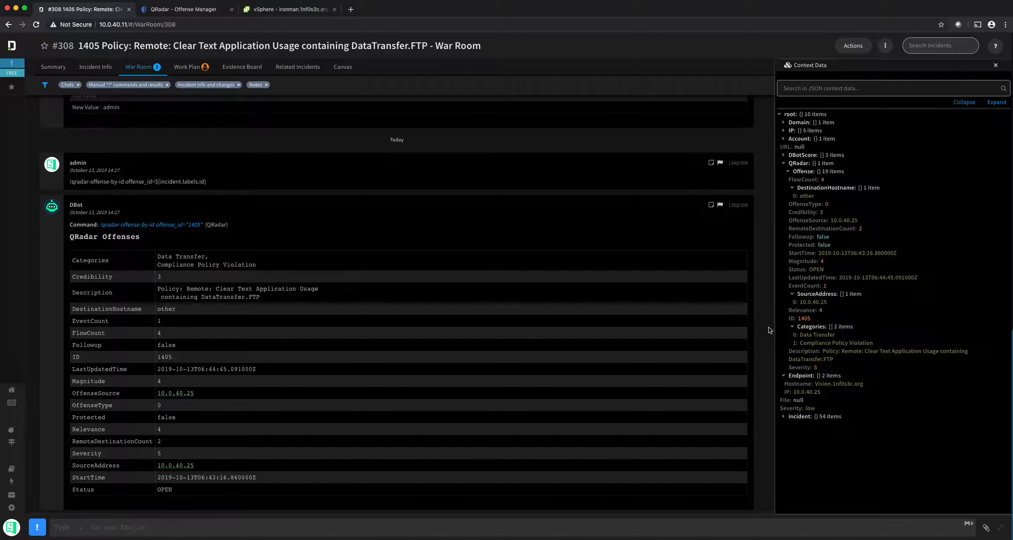
left_click(787, 394)
Step: Enter and send !IPToHost=${Endpoint.IP}, picking IPToHost from the autocomplete
type("!host")
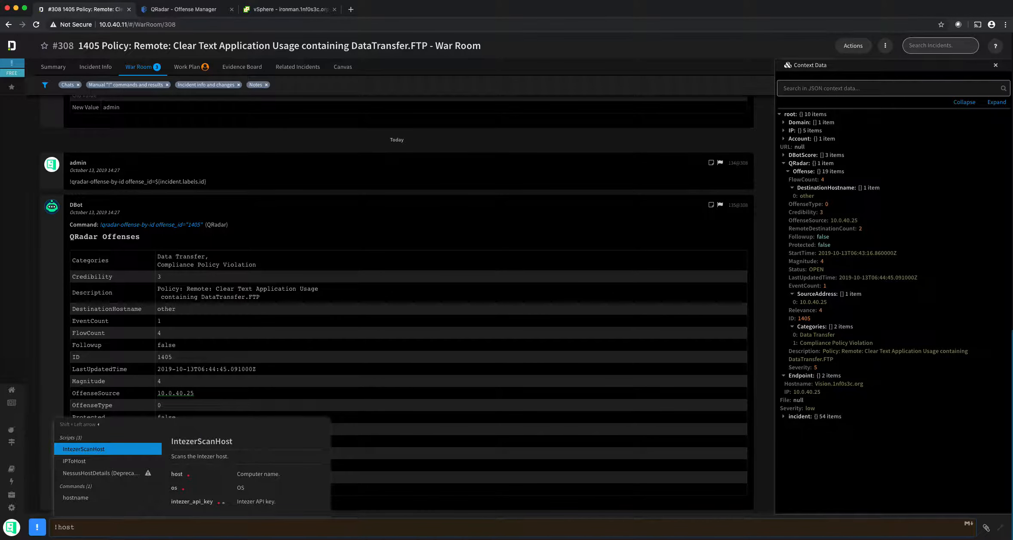
key("Down")
key("Return")
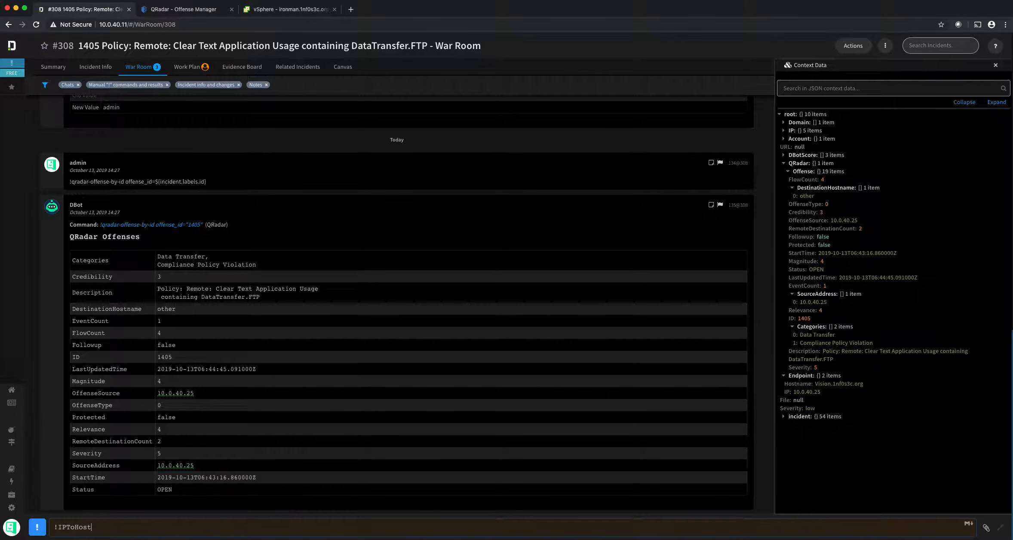
type("=Endpoint.IP")
key("Left")
key("Left")
key("Left")
key("Left")
key("Left")
key("Left")
type("${")
key("Return")
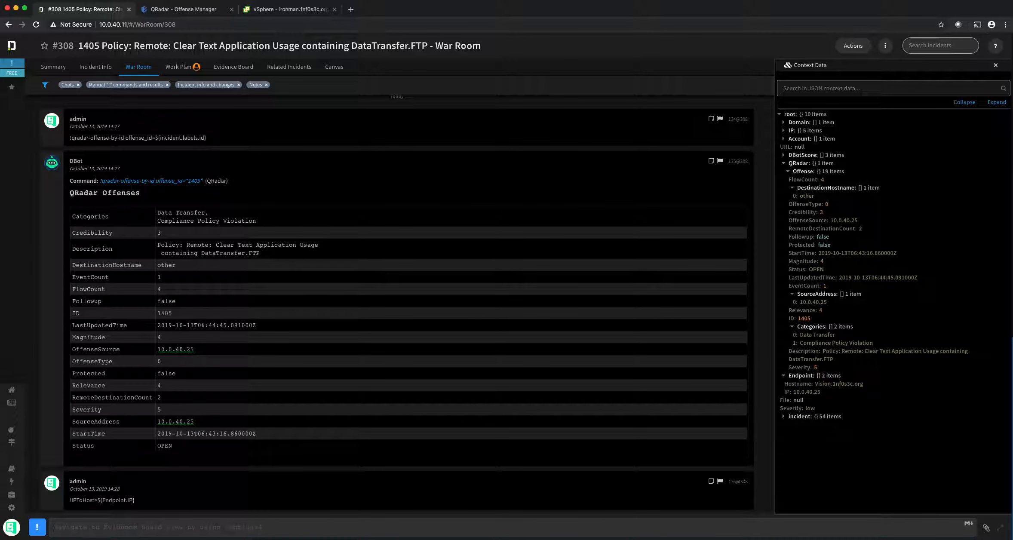
Step: Recall the IPToHost command, recopy the Endpoint IP path, and run it again
key("Up")
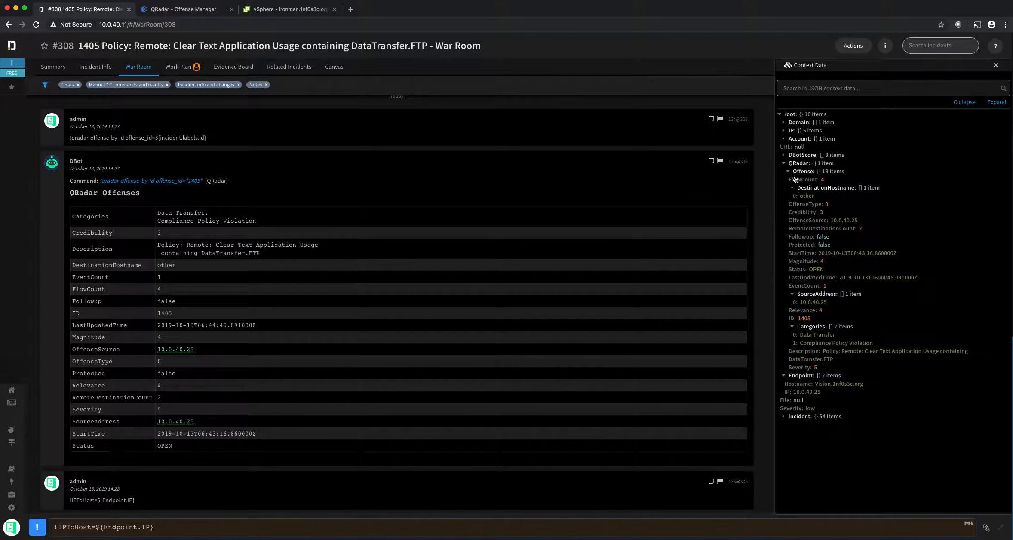
left_click(784, 164)
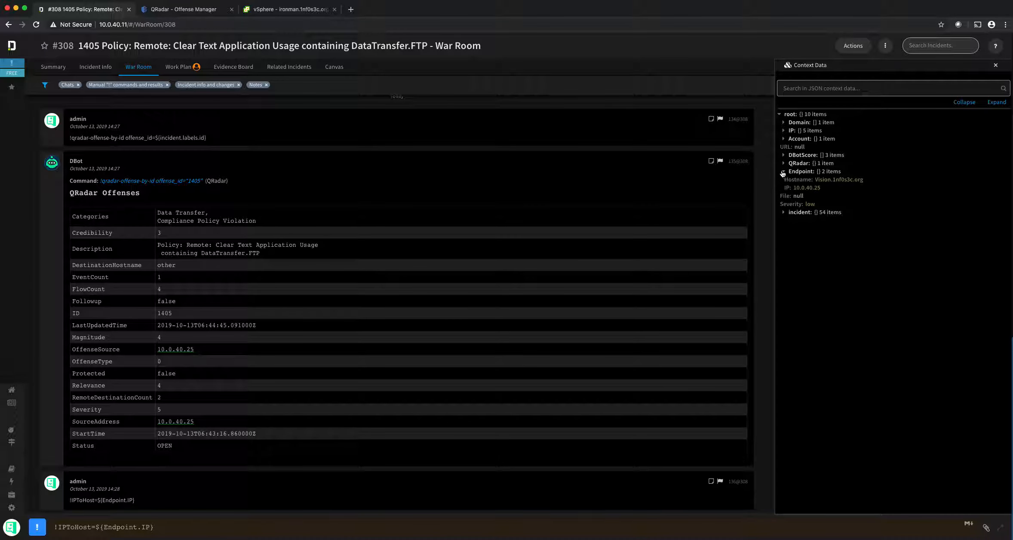
left_click(788, 190)
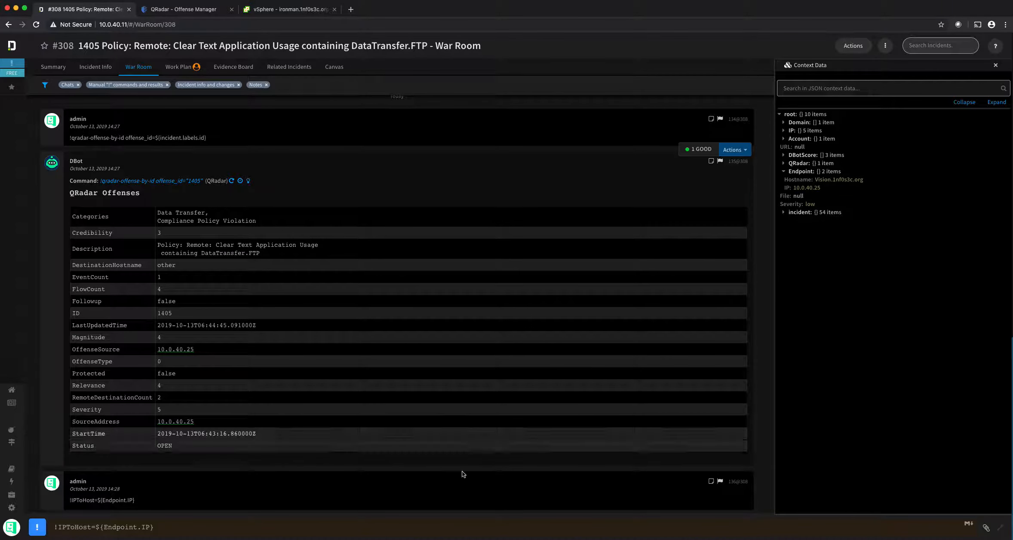
left_click(198, 528)
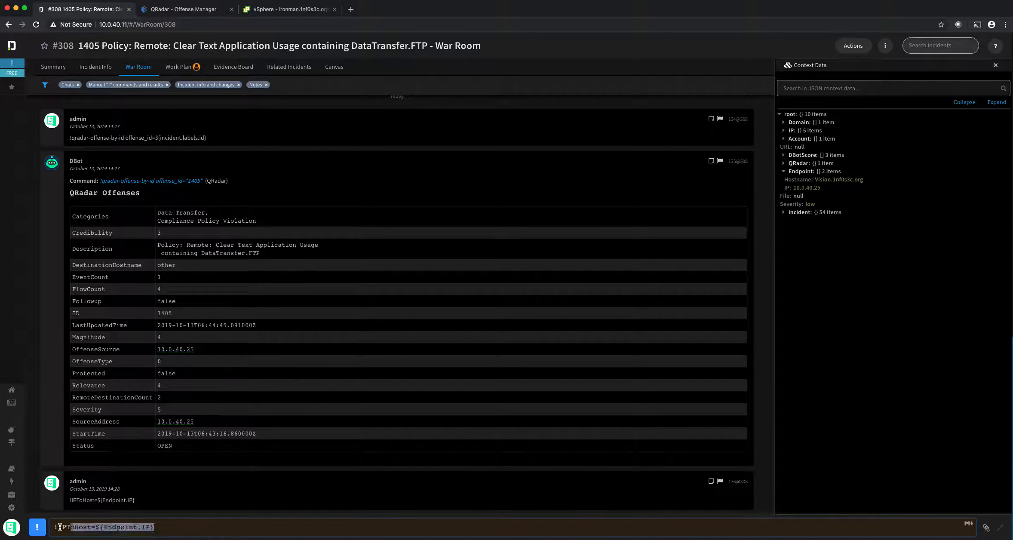
key("Return")
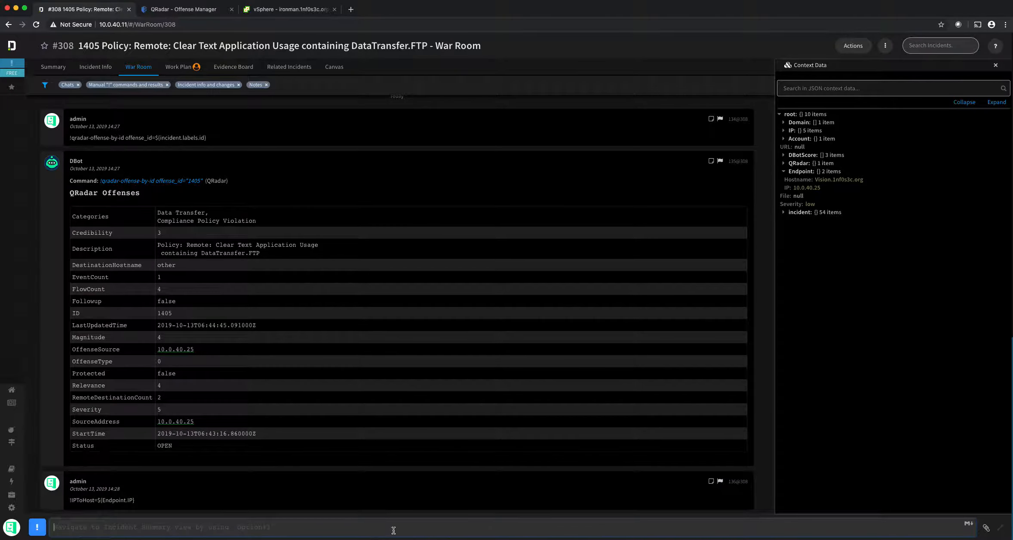
Step: Run !Set key=test value=${Endpoint.Hostname} in the War Room
left_click(801, 181)
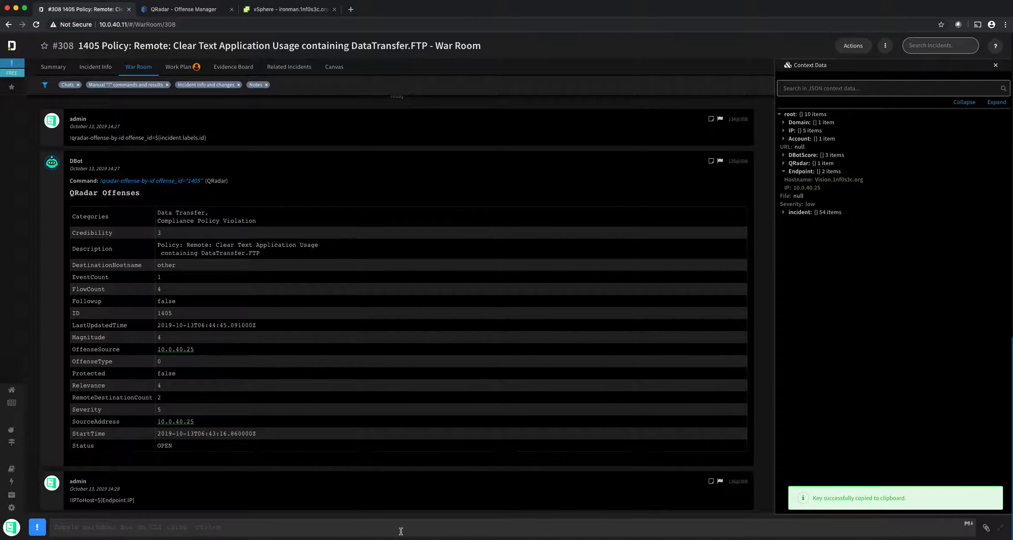
type("!")
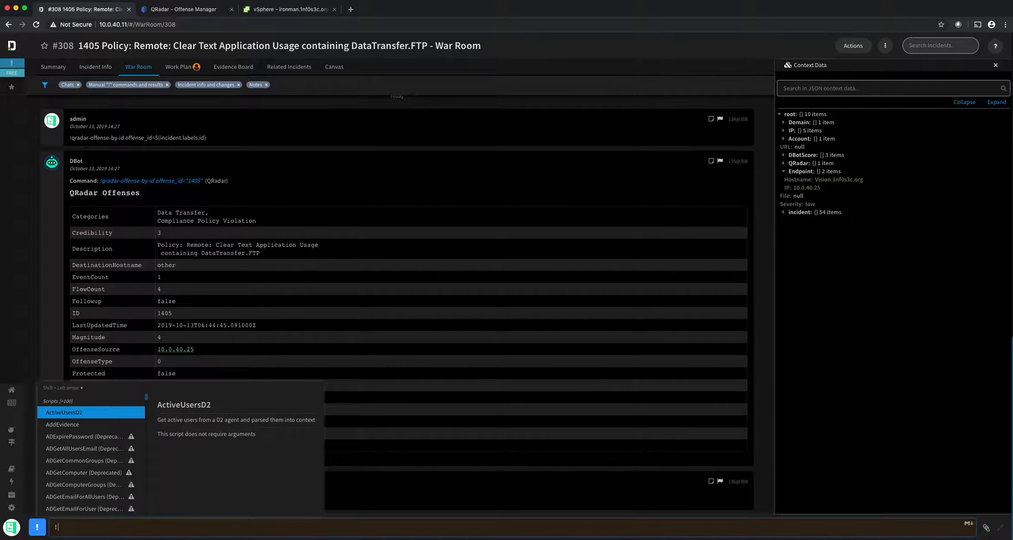
type("set")
key("Down")
key("Down")
key("Down")
key("Return")
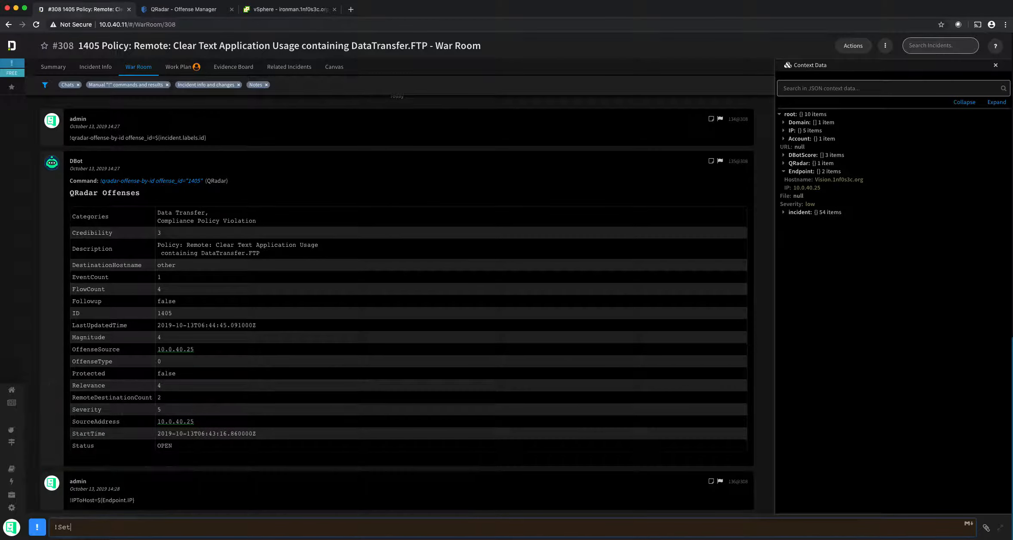
key("Return")
type("test value=Endpoint.Hostname")
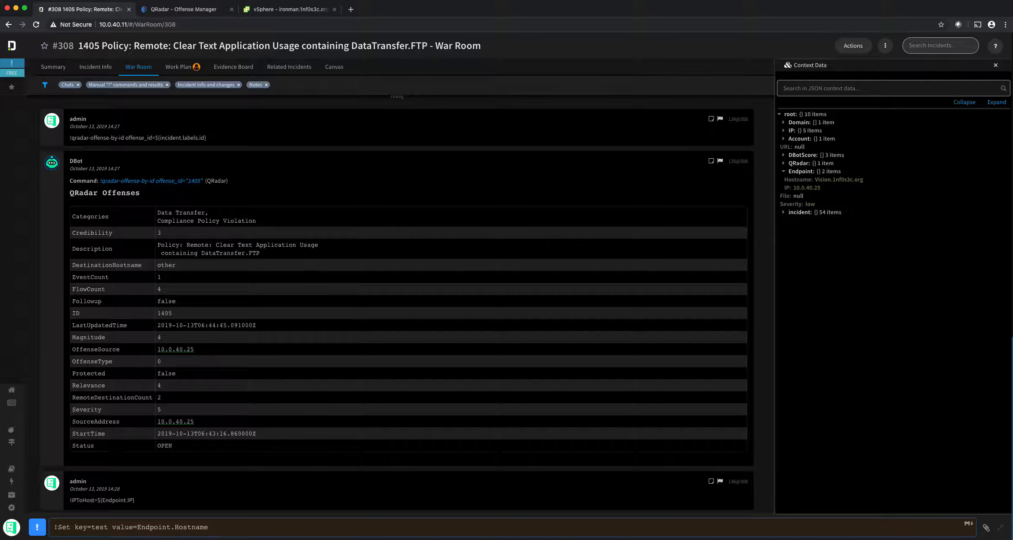
key("Up")
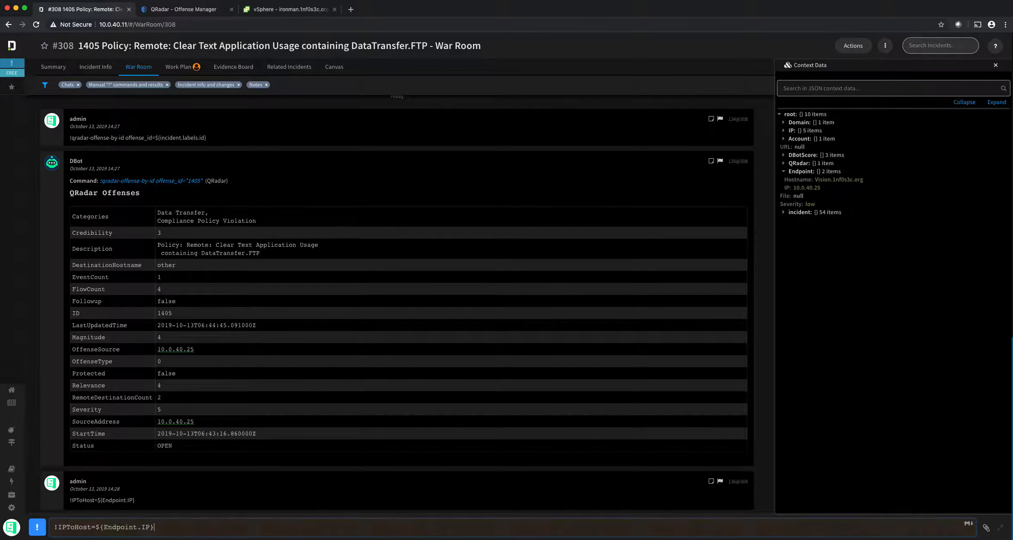
key("Return")
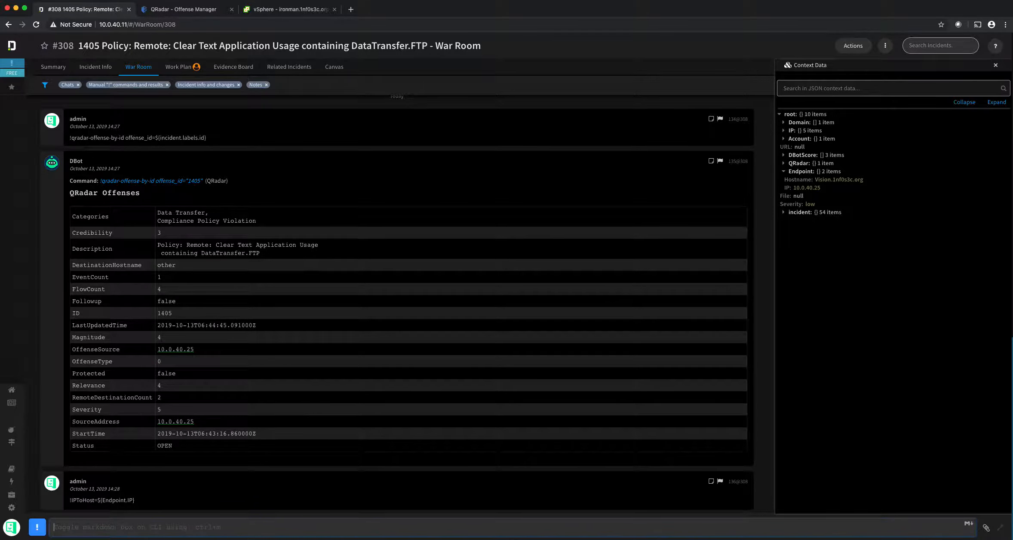
type("!Set key=test value=")
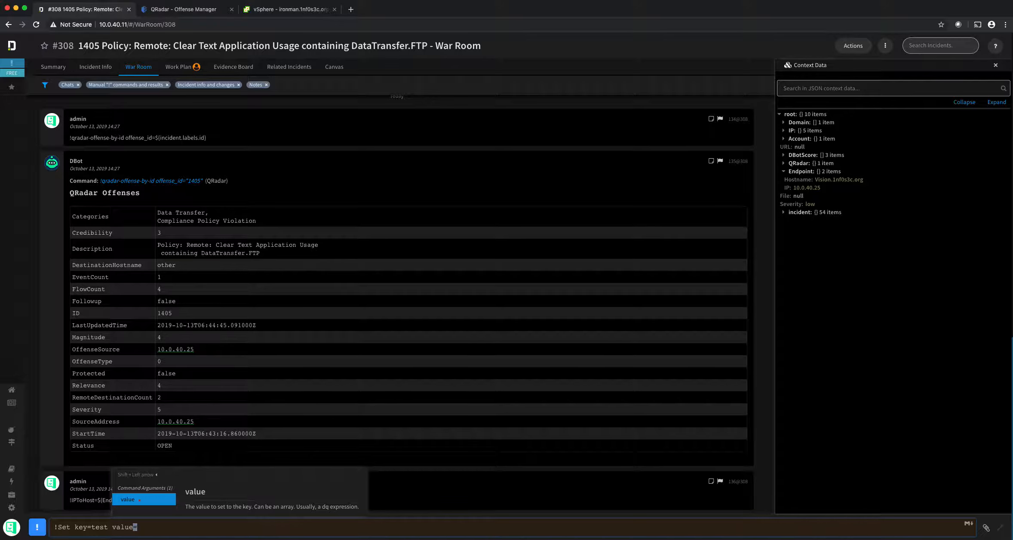
type("${Endpoint.Hostname")
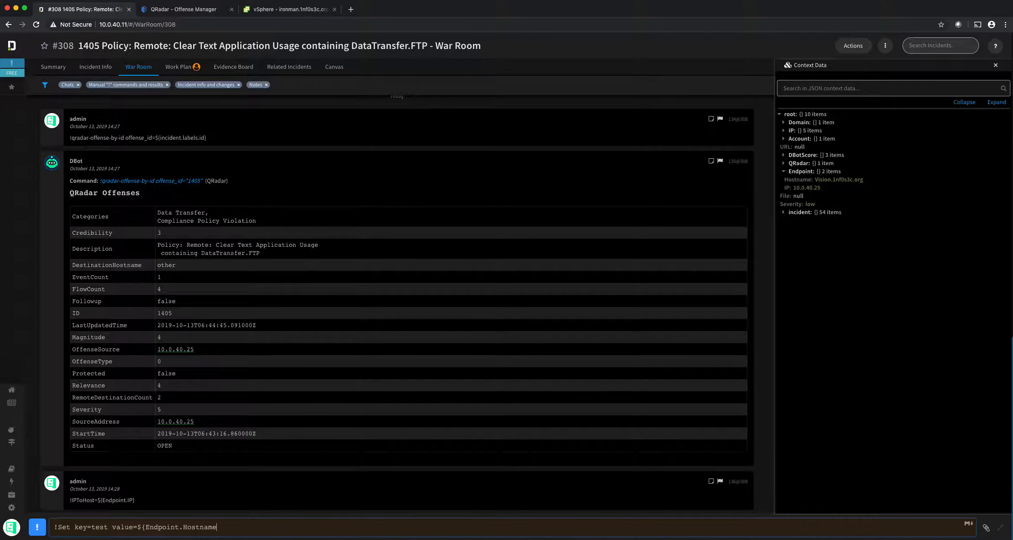
type("}")
key("Return")
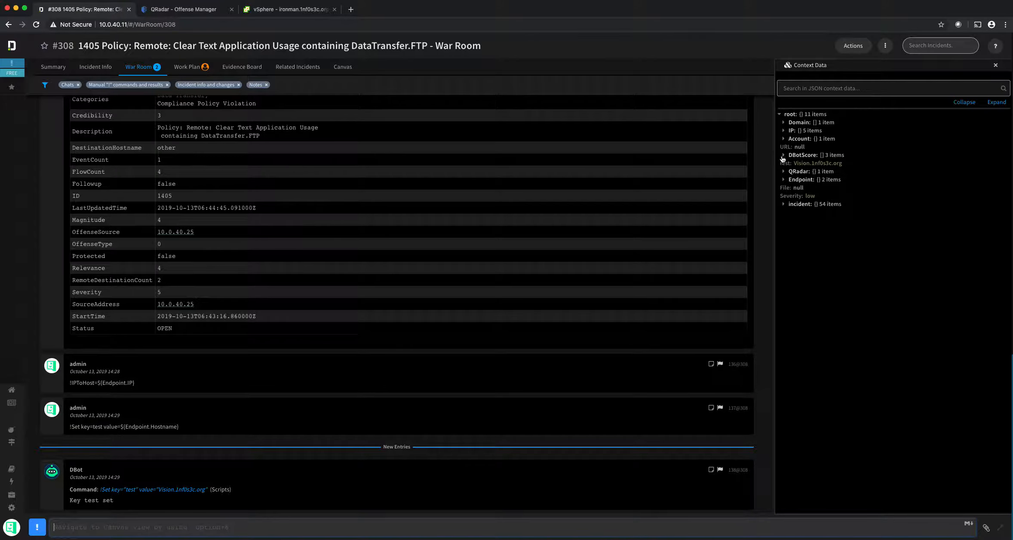
Step: Search ${test} in Context Data to confirm Vision.1nf0s3c.org, then clear the search
left_click(810, 89)
type("${test}")
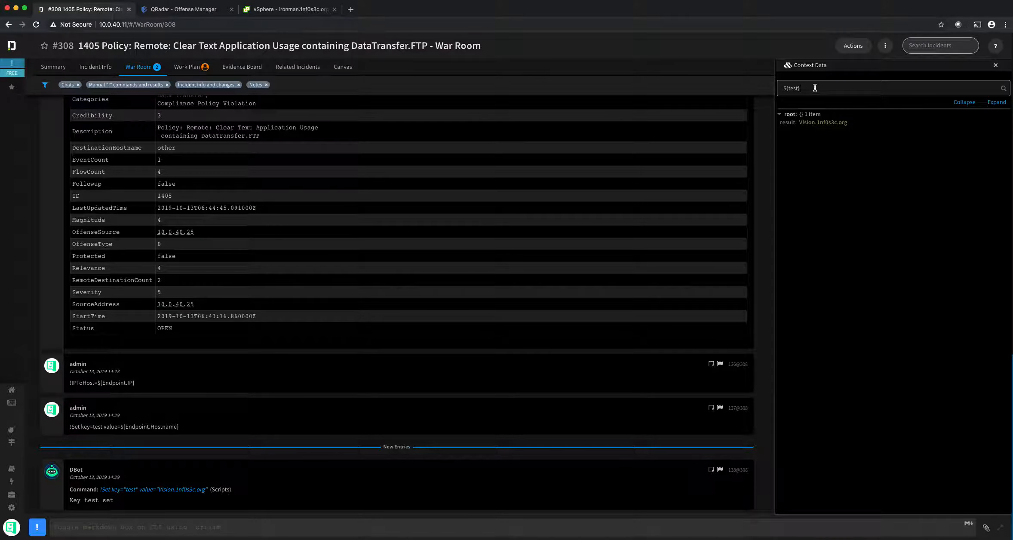
left_click_drag(815, 88, 730, 88)
key("BackSpace")
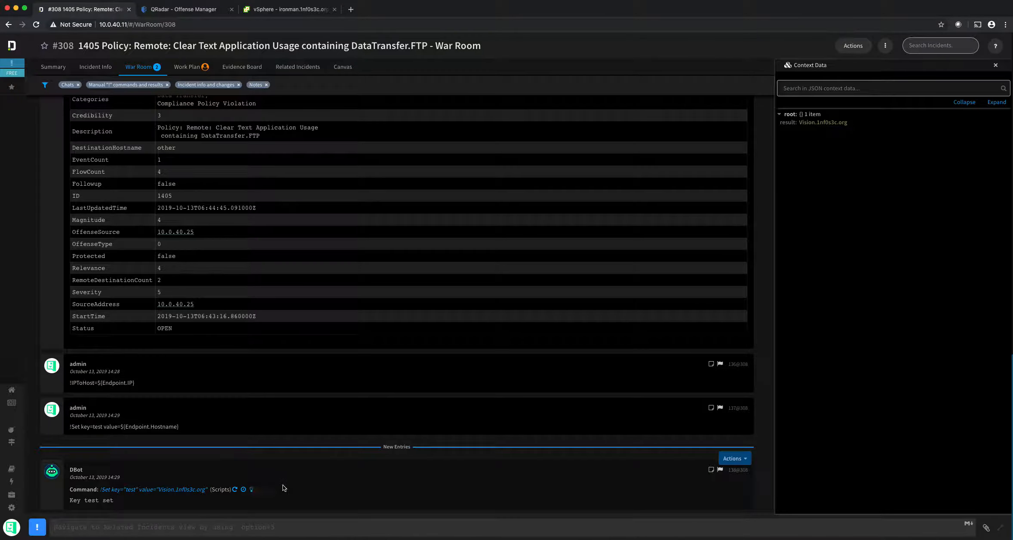
left_click(37, 527)
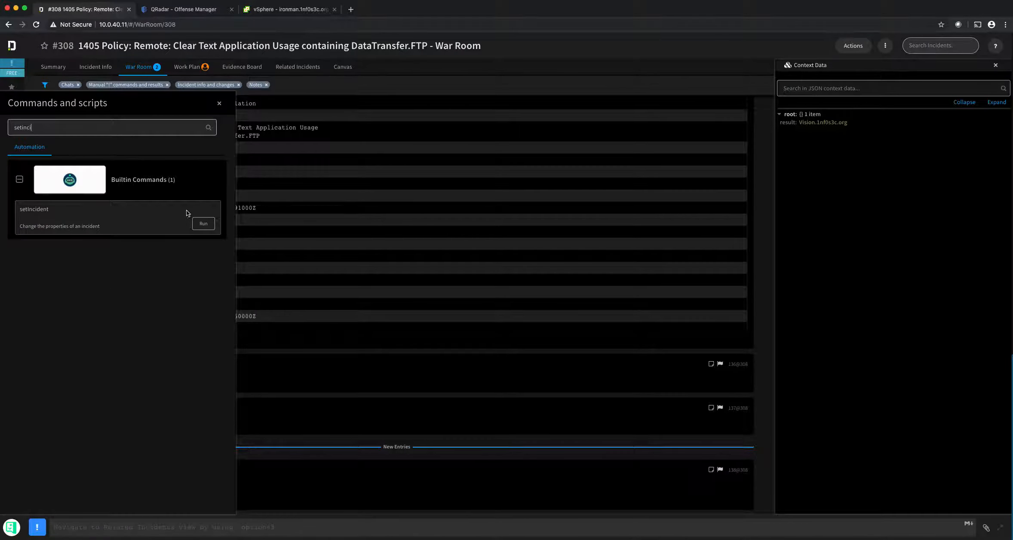
Step: Search 'set' in Commands and scripts, expand Utilities, and open the Set script's run form
key("super+a")
type("set")
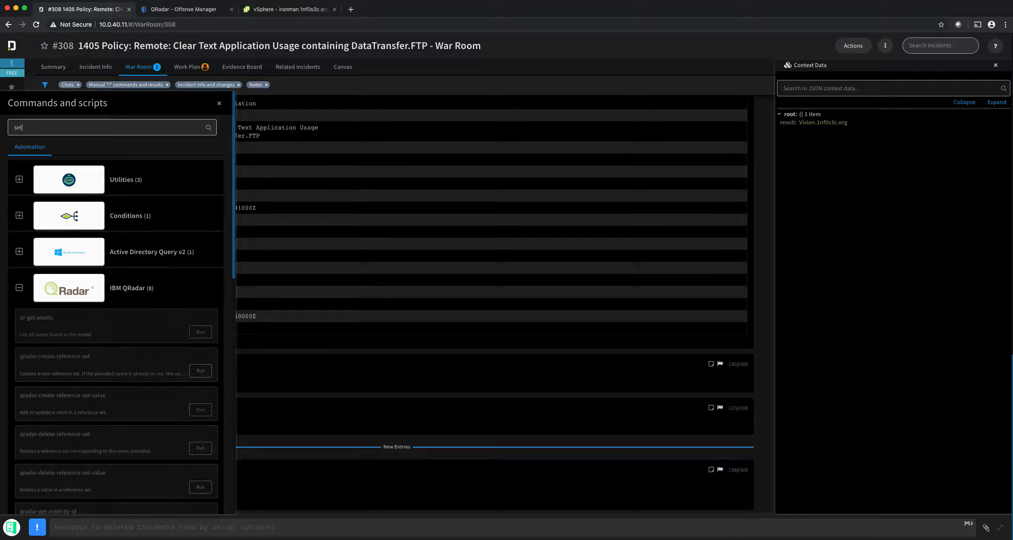
left_click(19, 288)
left_click(19, 359)
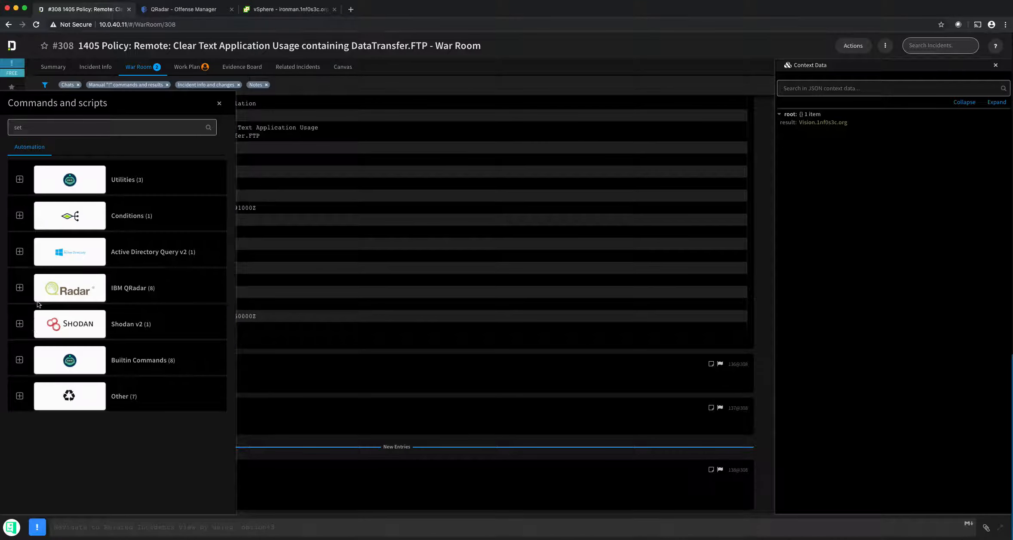
left_click(19, 360)
scroll(49, 341, "down", 5)
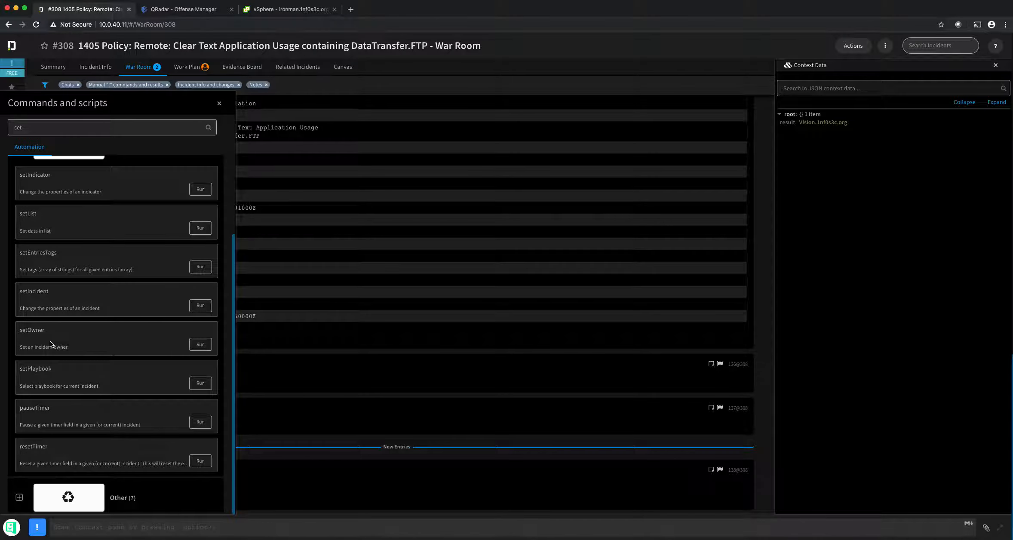
scroll(49, 338, "up", 5)
left_click(19, 322)
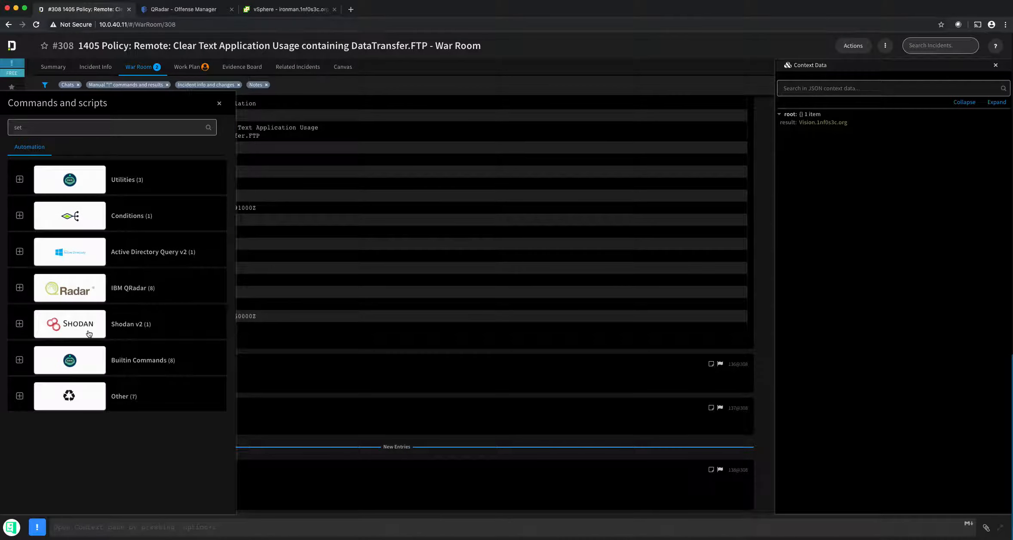
left_click(20, 396)
scroll(30, 385, "down", 4)
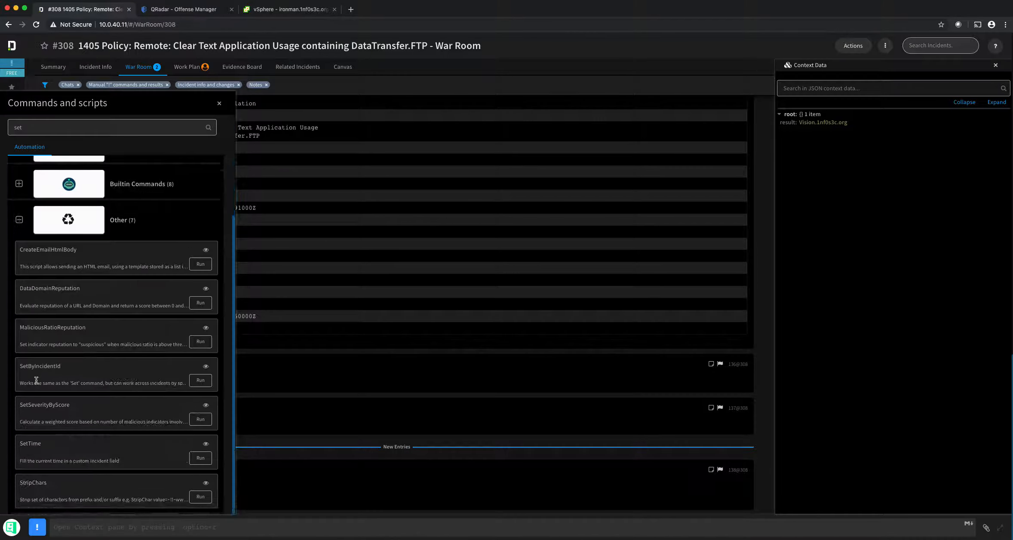
scroll(36, 380, "up", 4)
left_click(19, 179)
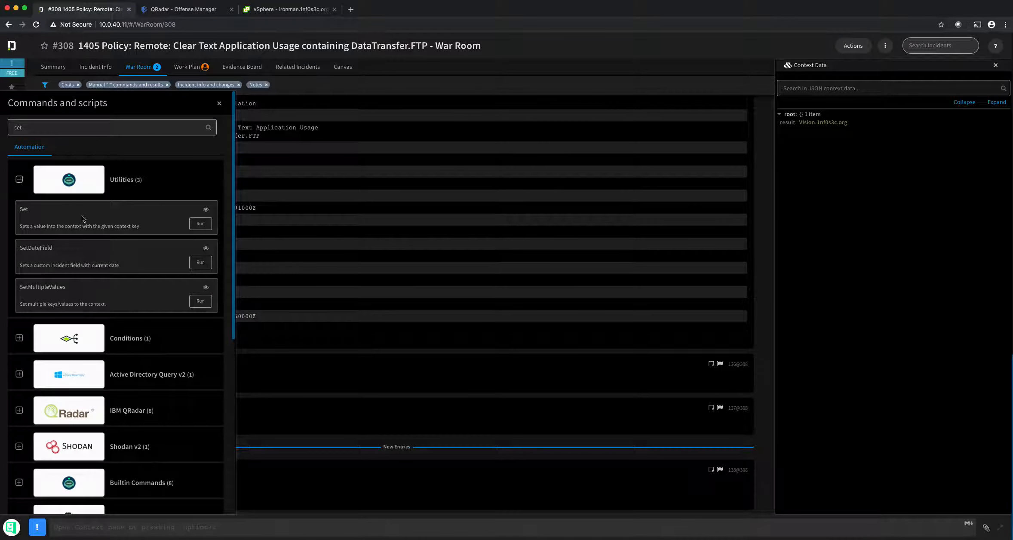
left_click(201, 223)
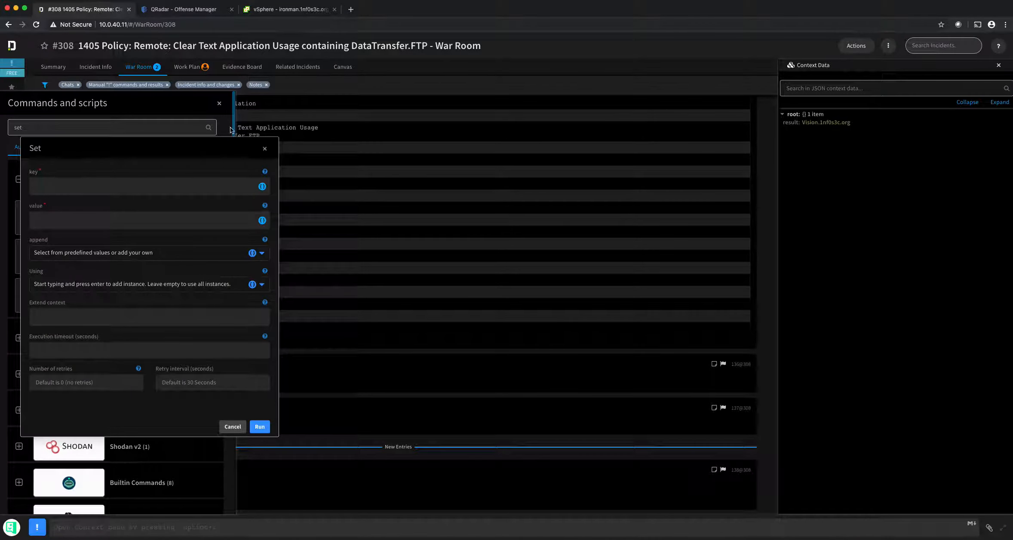
Step: Reopen the Set form and enter test as the key
left_click(219, 103)
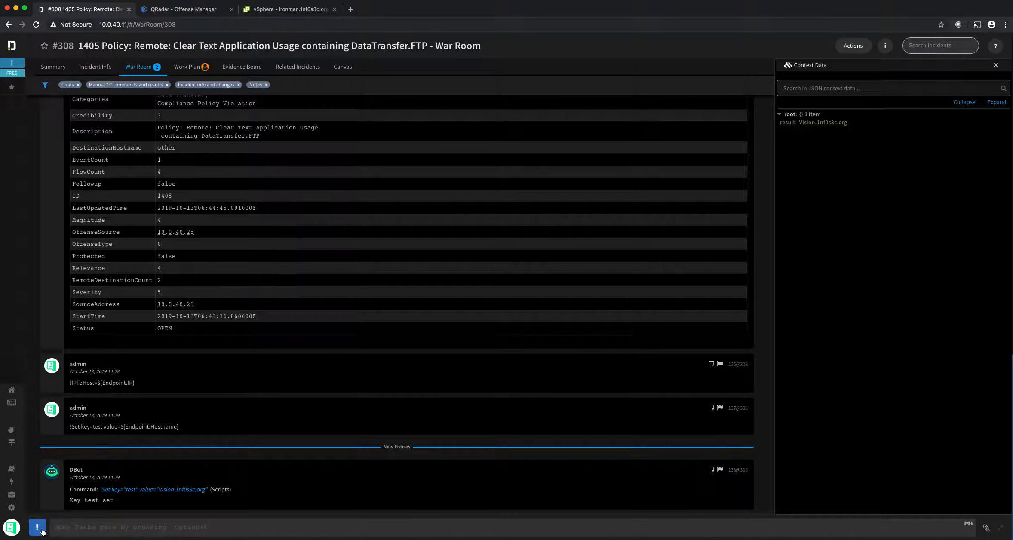
left_click(42, 532)
left_click(201, 223)
left_click(90, 185)
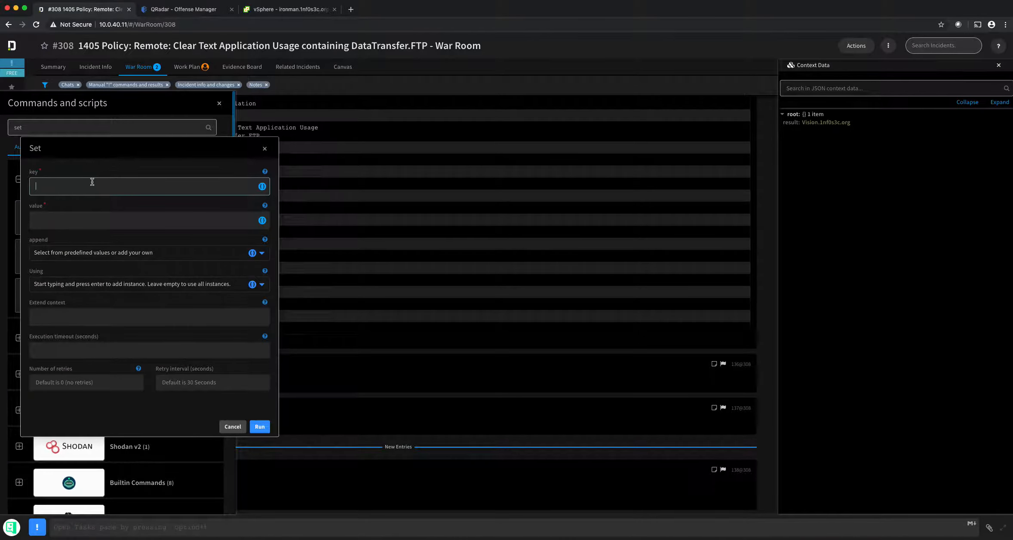
type("test")
key("Tab")
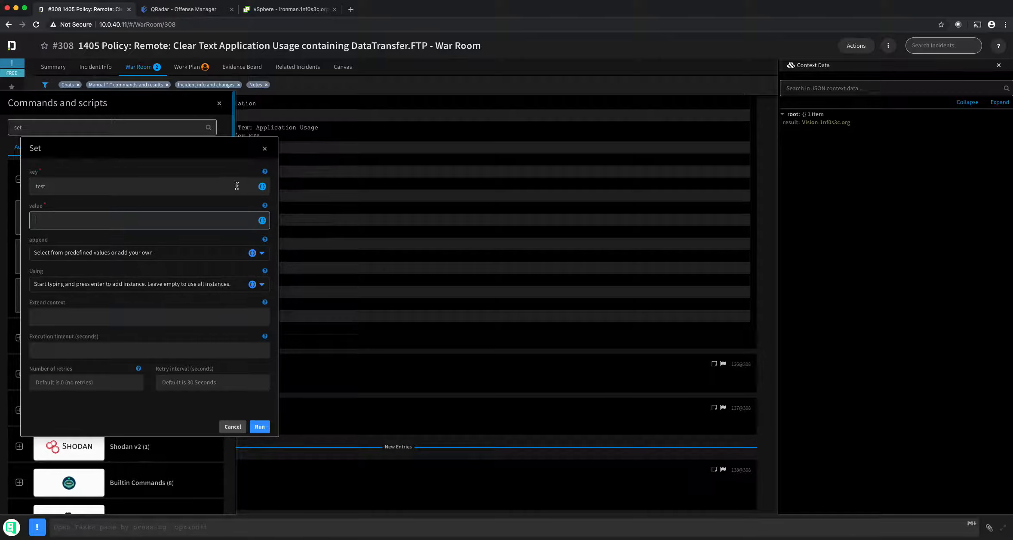
Step: Clear the pasted value and open Filters And Transformers for the value field
key("super+v")
key("super+a")
key("BackSpace")
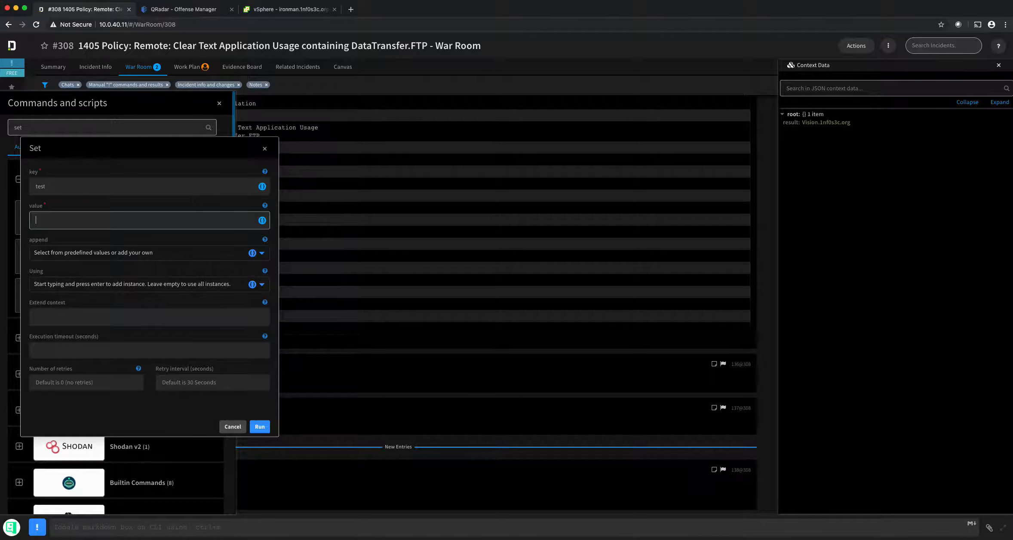
left_click(262, 221)
left_click(296, 426)
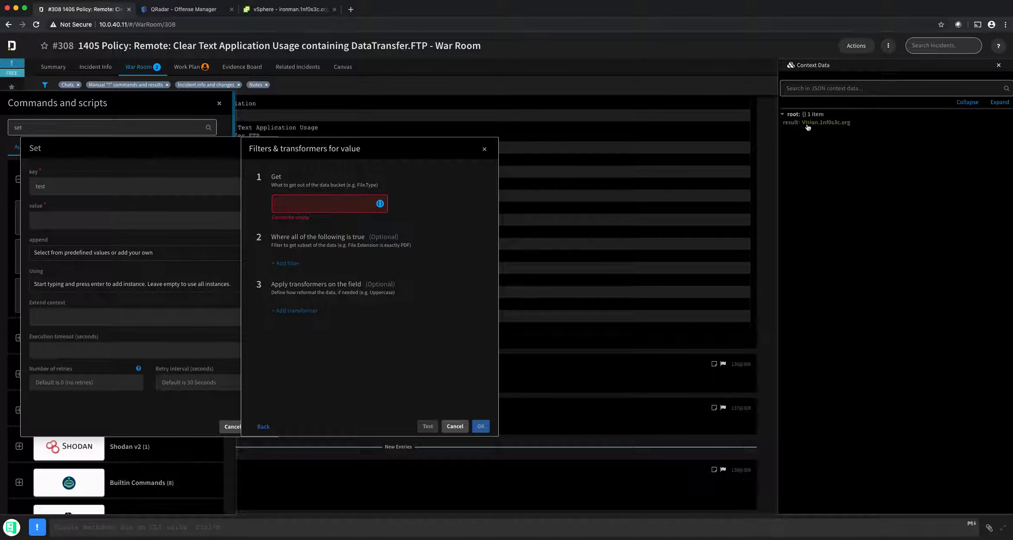
Step: Set Get to Endpoint.Hostname and add a RegexGroups transformer
left_click(315, 202)
key("super+v")
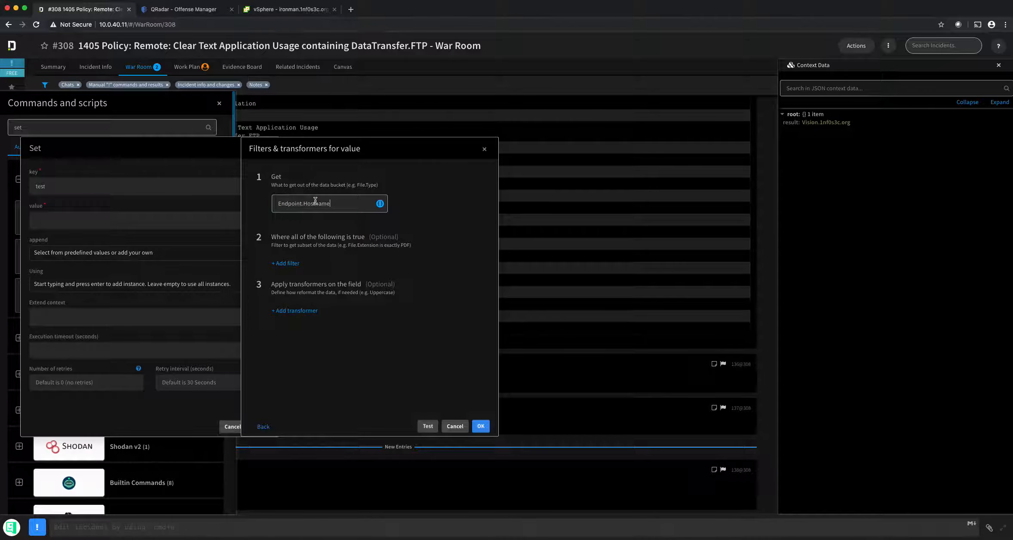
left_click(305, 315)
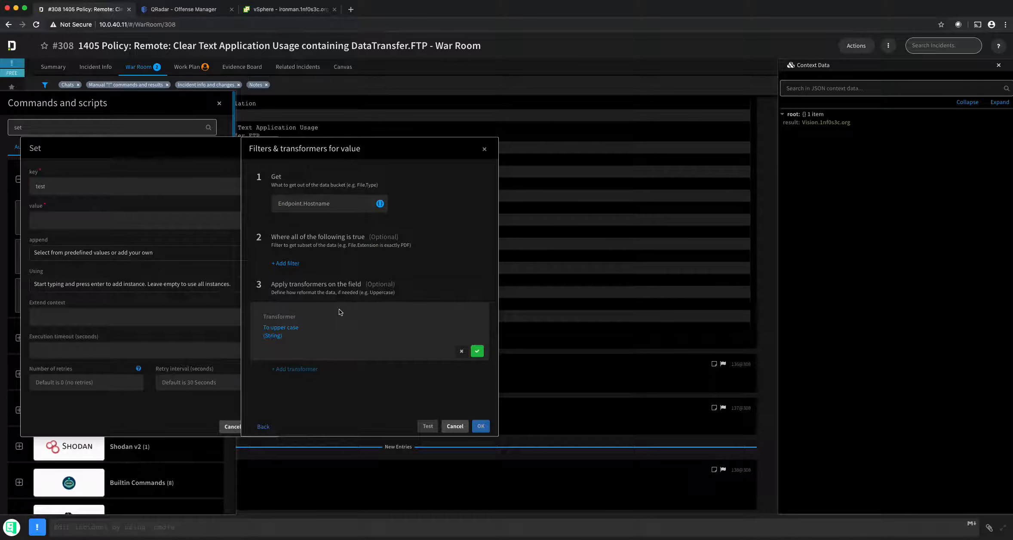
left_click(284, 330)
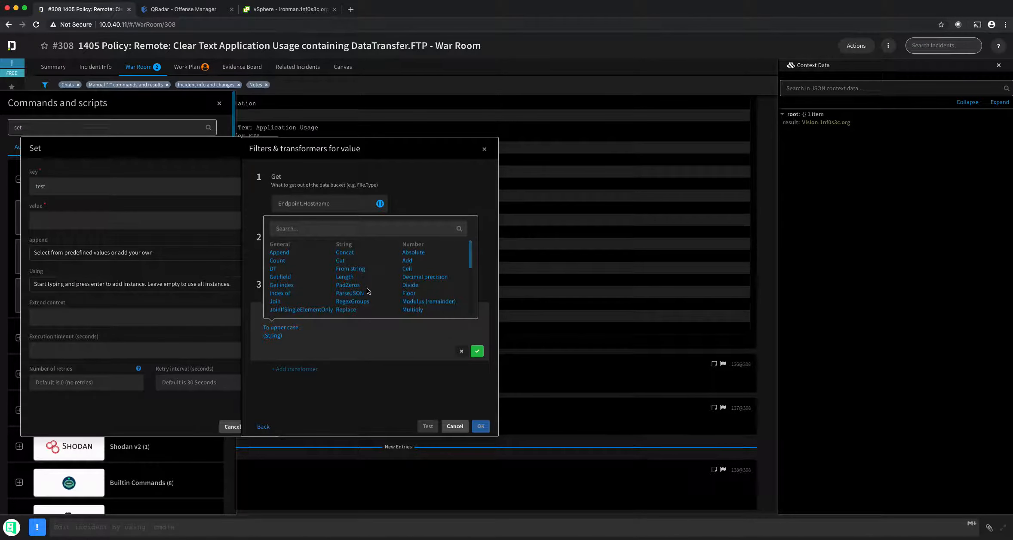
left_click_drag(473, 252, 472, 273)
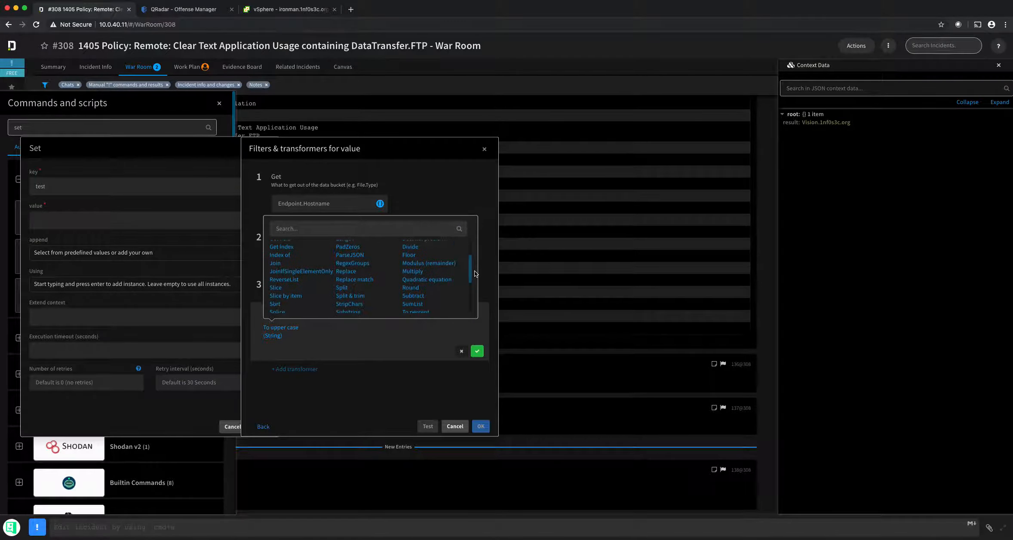
left_click(364, 266)
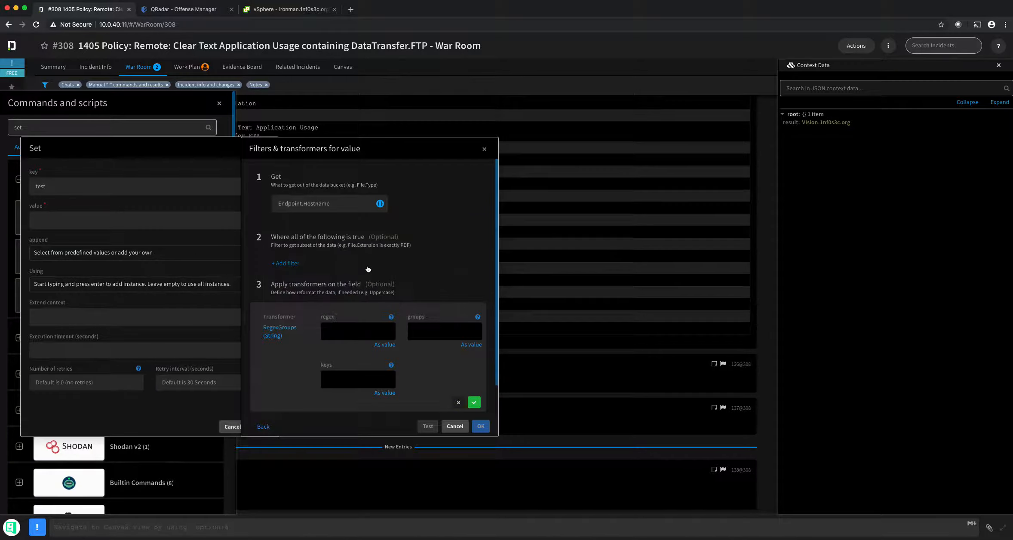
Step: Give RegexGroups the regex ^(\S+)\. and groups 0, confirm it, and open Test
mouse_move(391, 320)
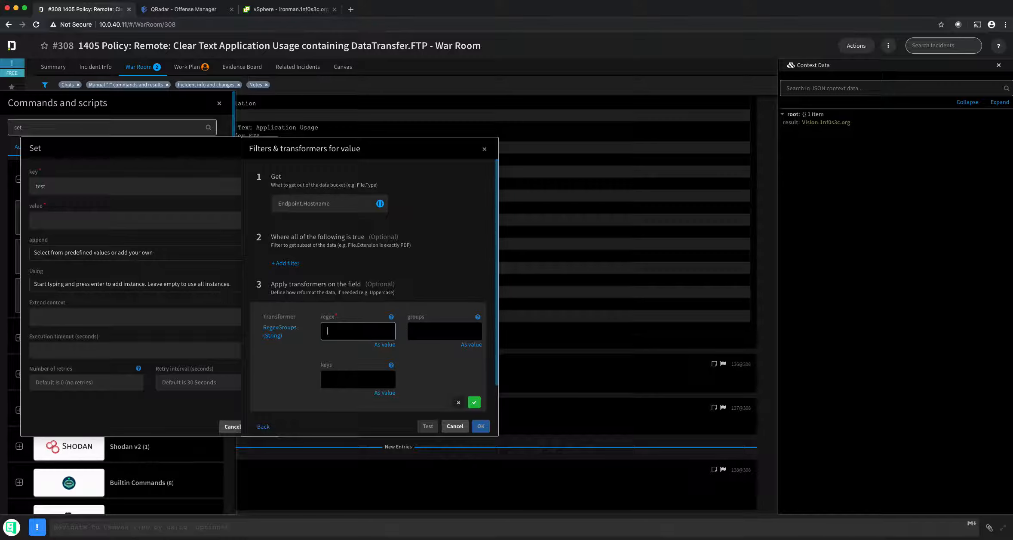
type("\\.")
key("Left")
type(")")
key("Left")
key("Left")
key("Left")
key("Left")
type("(")
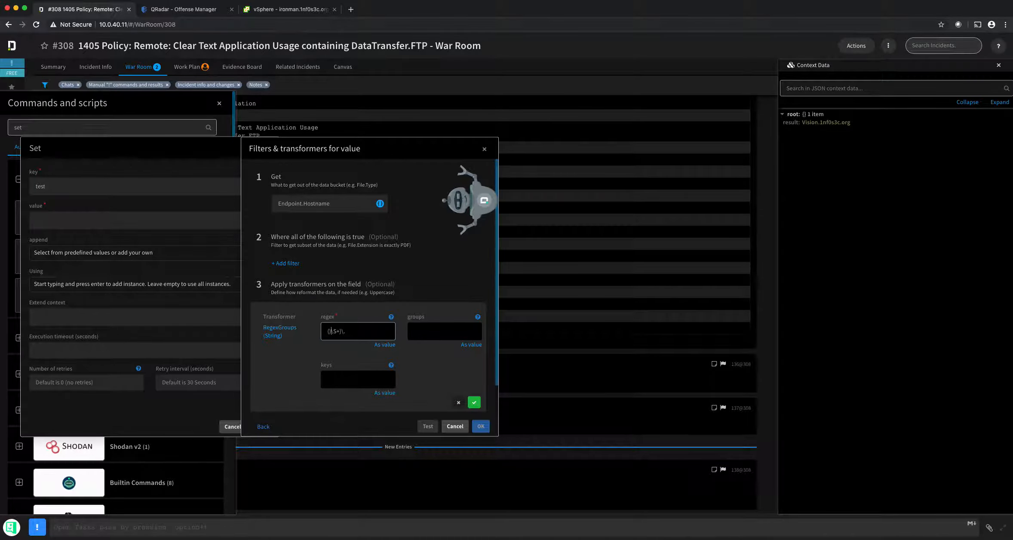
key("Delete")
key("Left")
type("$")
key("BackSpace")
type("^")
left_click(433, 334)
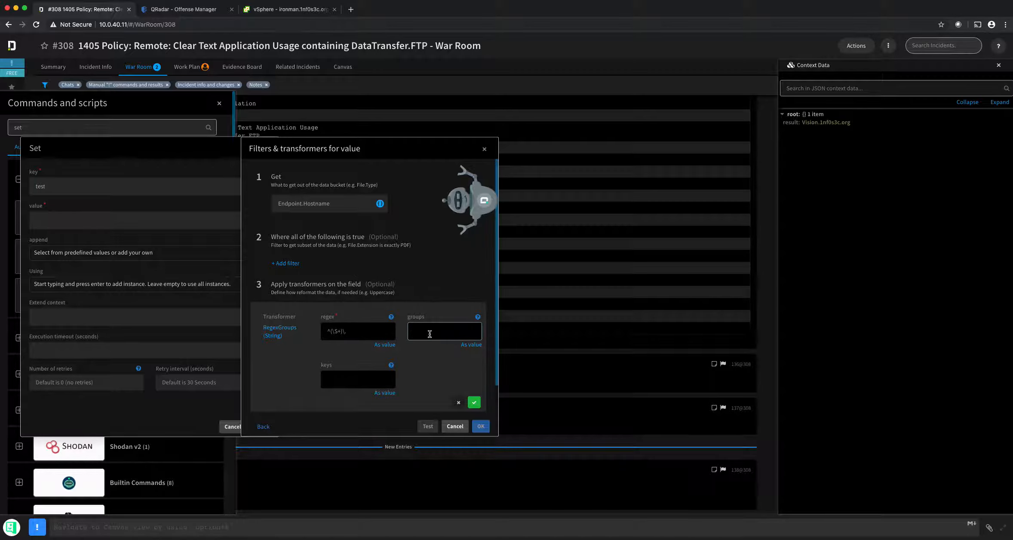
type("0")
left_click(473, 402)
left_click(428, 426)
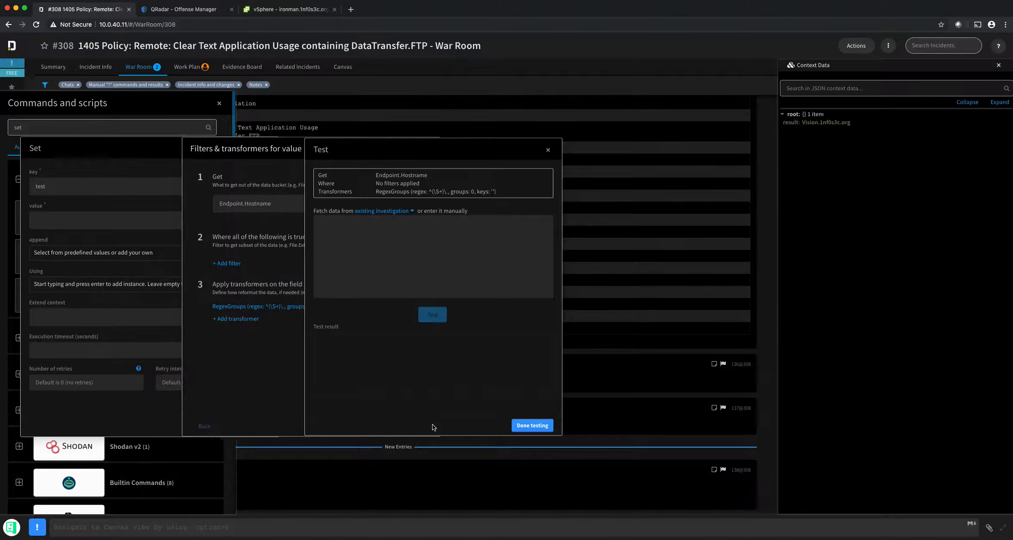
Step: Test the value expression against incident #308's data
left_click(378, 211)
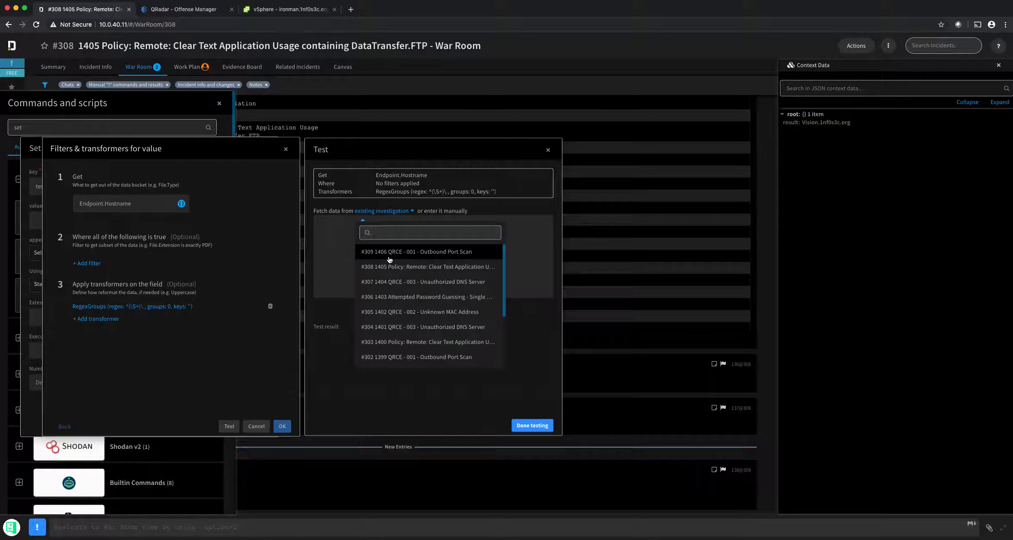
left_click(389, 266)
left_click(433, 316)
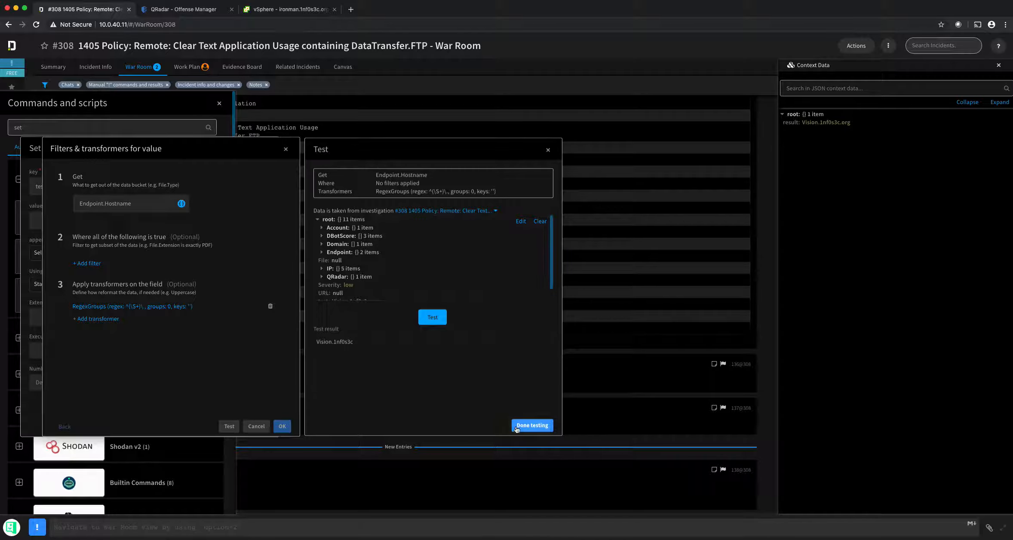
left_click(548, 150)
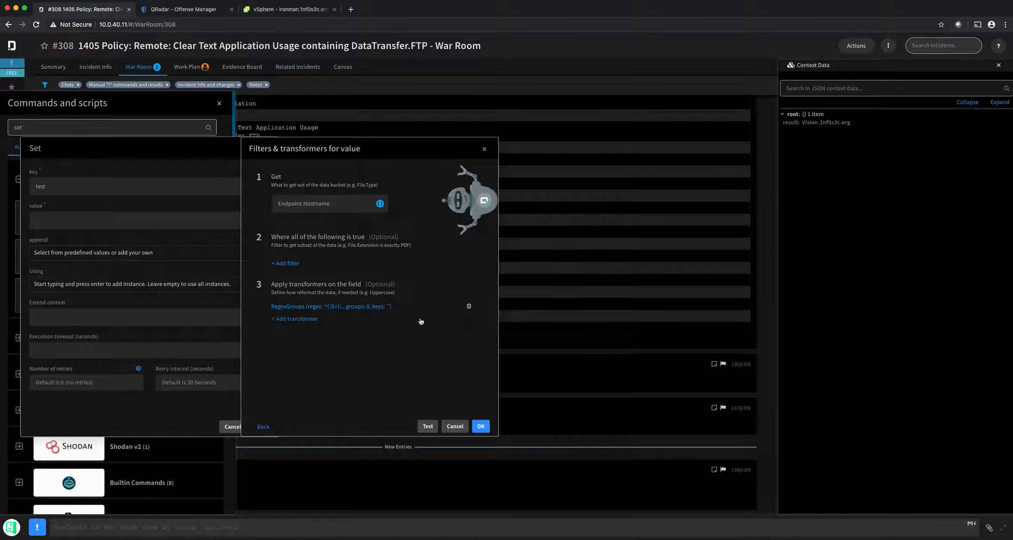
Step: Revise the RegexGroups regex to ^([a-zA-Z_0-9]+)\., retest, and apply it to the value
left_click(374, 309)
left_click_drag(345, 334, 393, 328)
key("Left")
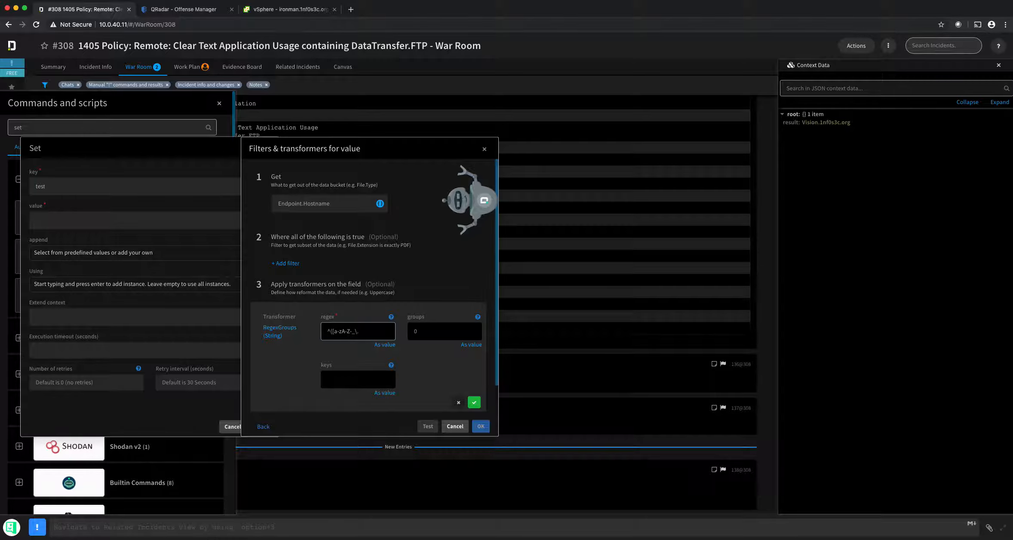
type("-")
left_click(474, 402)
left_click(428, 426)
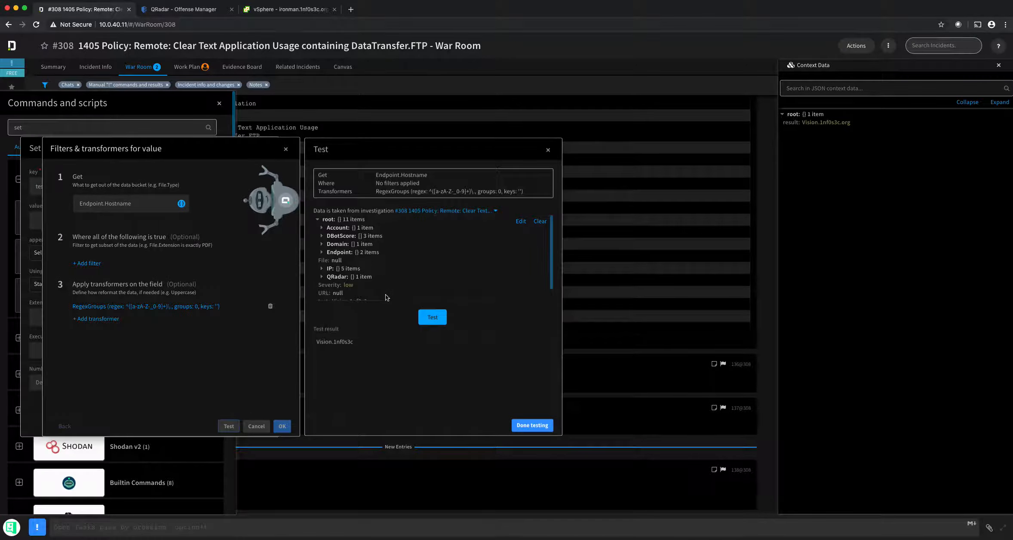
left_click(432, 317)
left_click(532, 426)
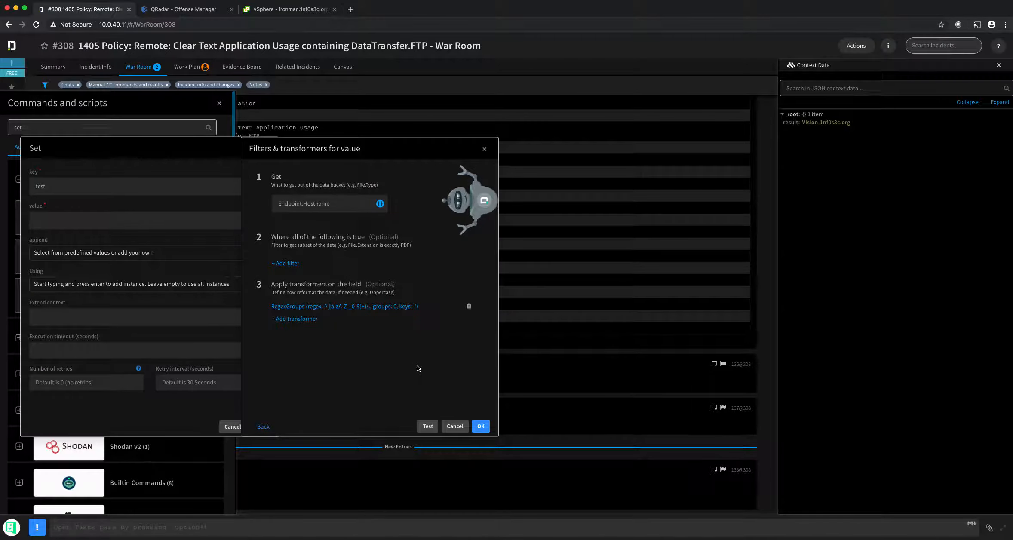
left_click(480, 426)
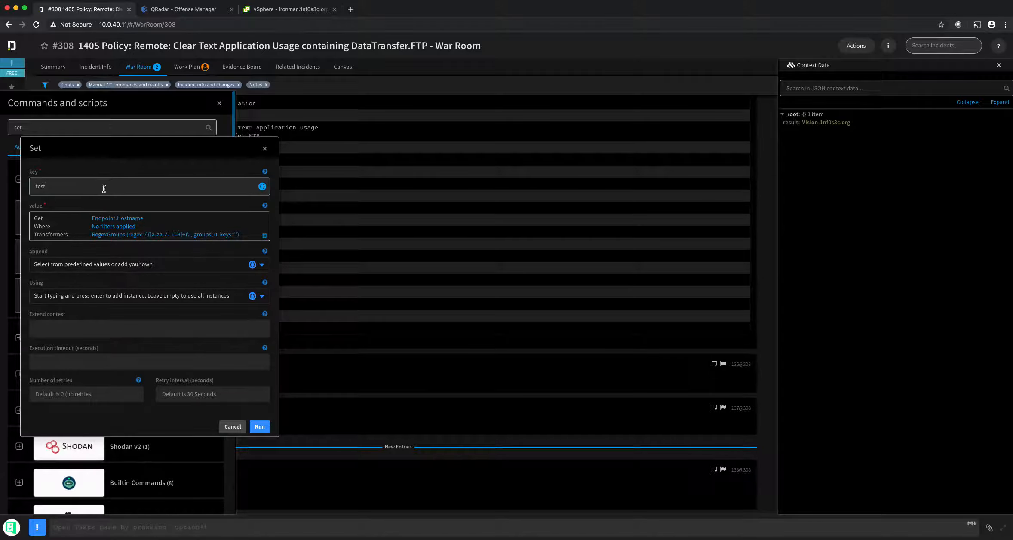
Step: Change the Set form's key to test.hostname and copy it
left_click(80, 186)
type(".hostname")
left_click_drag(35, 186, 77, 186)
left_click(91, 190)
double_click(64, 186)
left_click(37, 186)
double_click(40, 186)
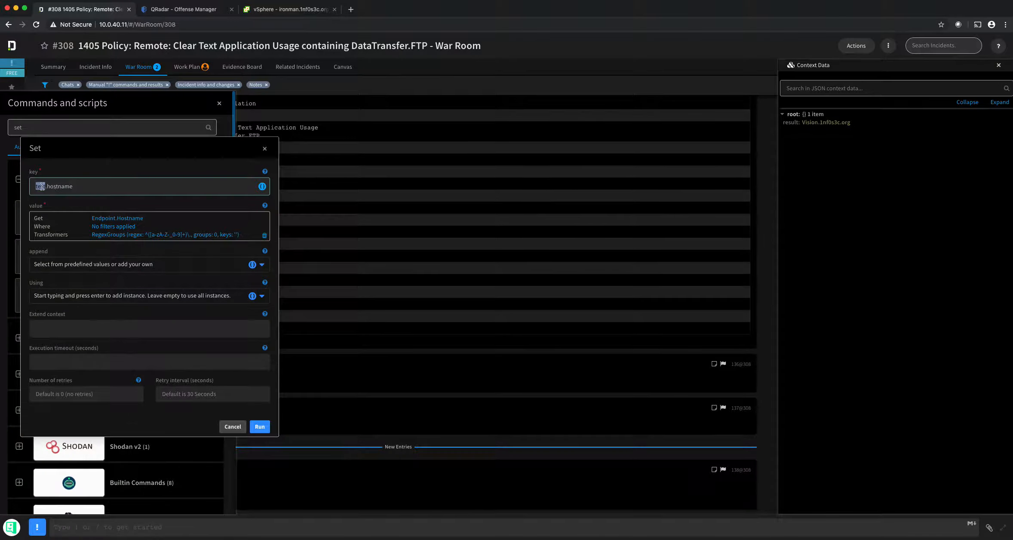
double_click(64, 187)
left_click_drag(101, 186, 3, 180)
key("ctrl+c")
Step: Paste the key into a Context Data search, then clear the search
left_click(823, 91)
type("${")
key("ctrl+v")
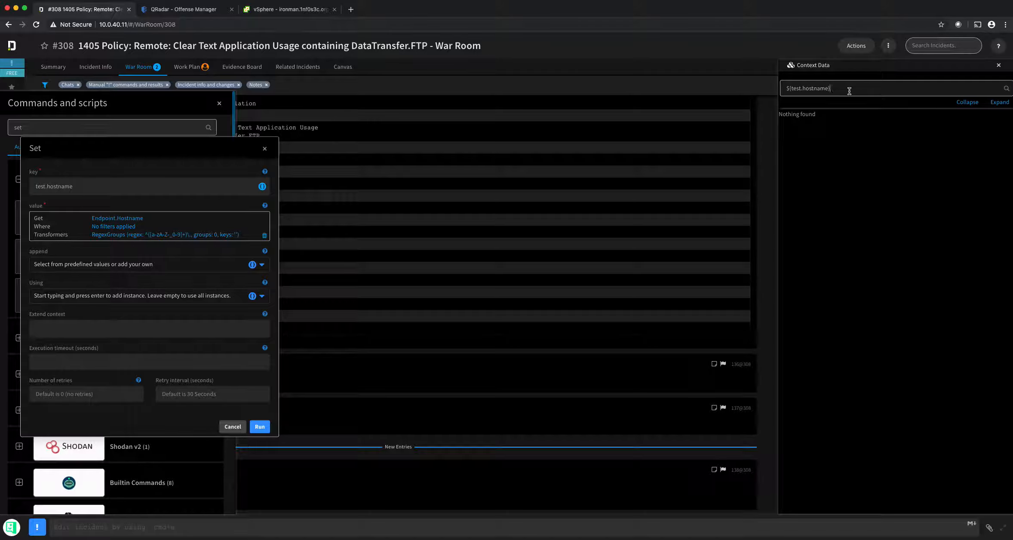
key("super+a")
key("BackSpace")
Step: Run Set to store test.hostname as Vision and search ${test} to confirm
left_click(262, 428)
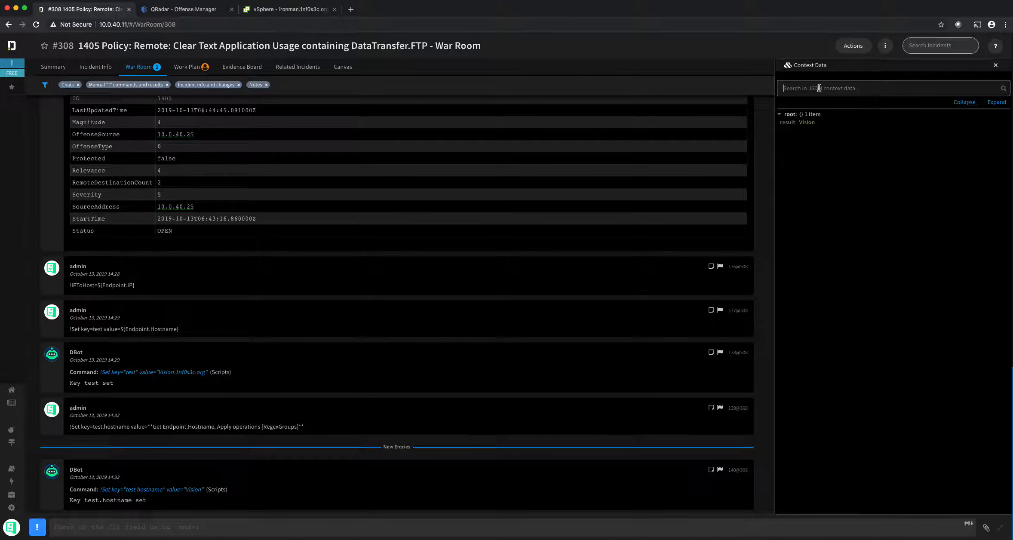
type("${test}")
left_click(132, 531)
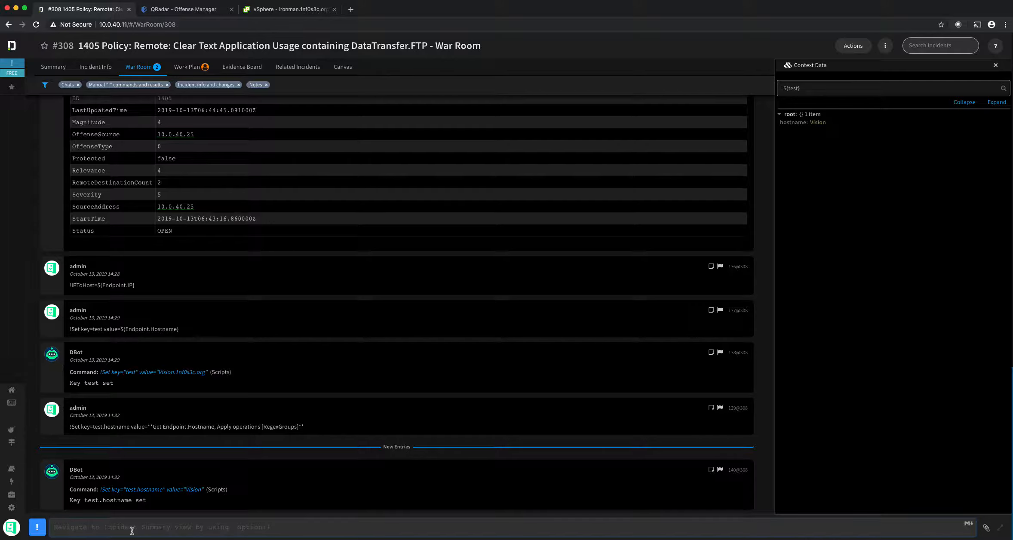
Step: Append test.fqhn to context with value ${Endpoint.Hostname} (Vision.1nf0s3c.org) using !Set append=true
type("!")
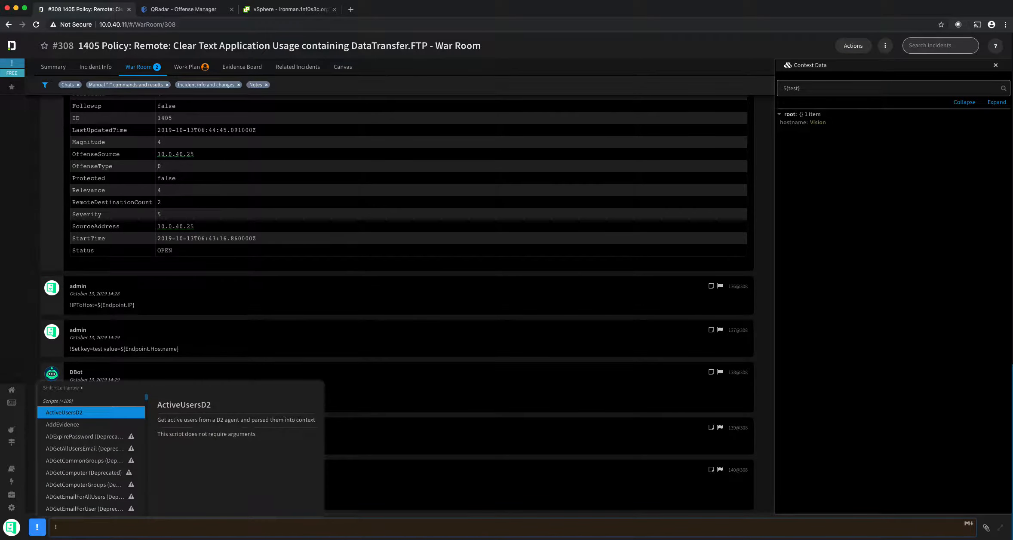
type("set")
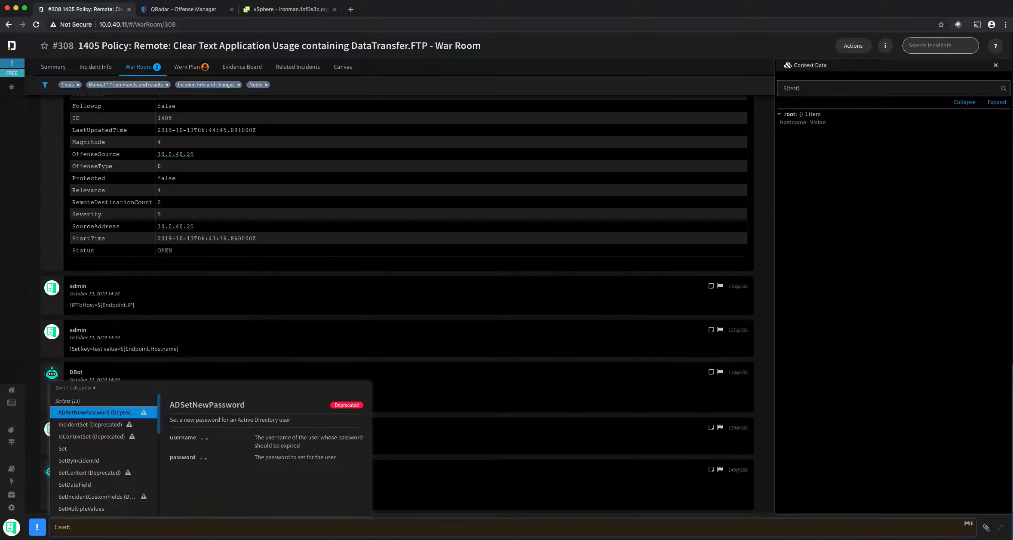
key("Return")
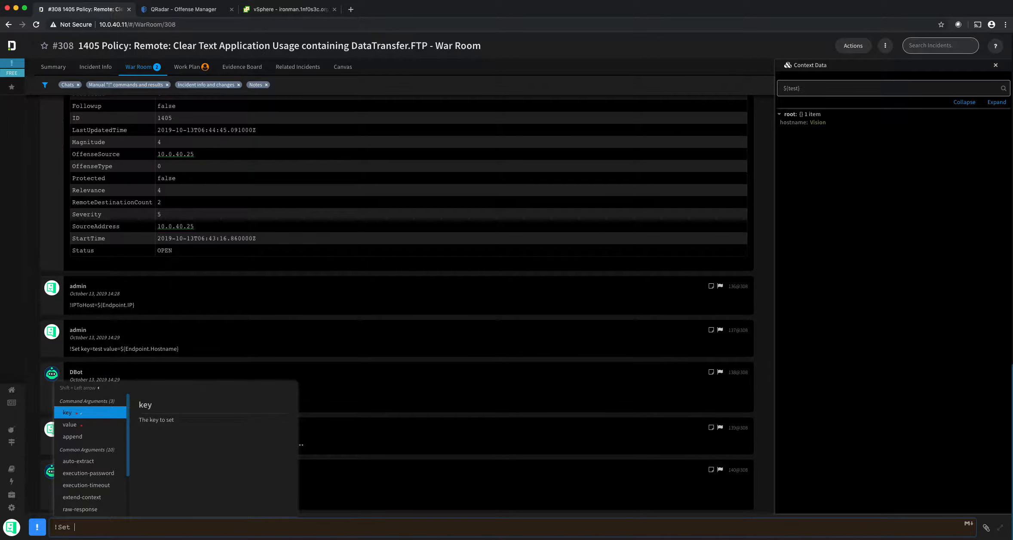
type("append=true")
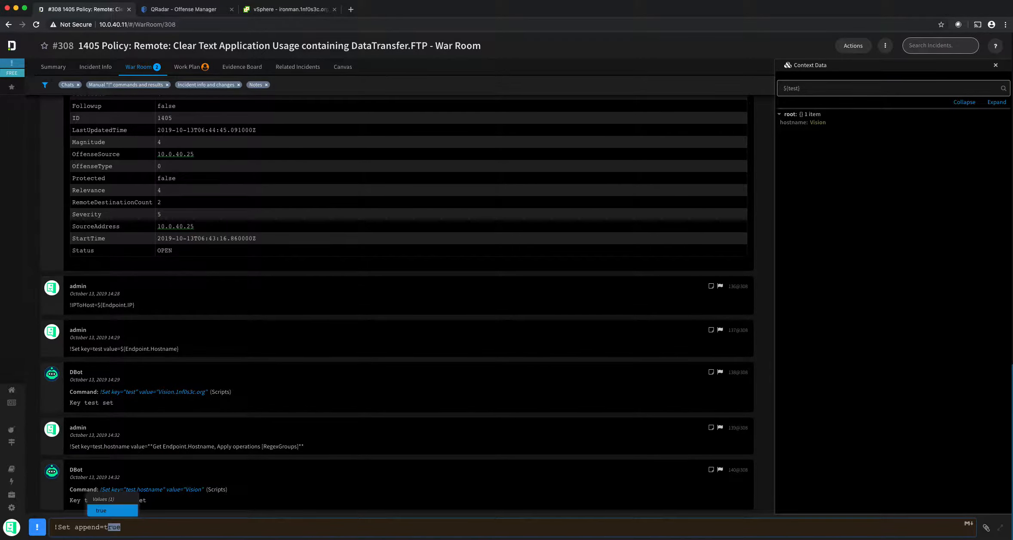
key("Return")
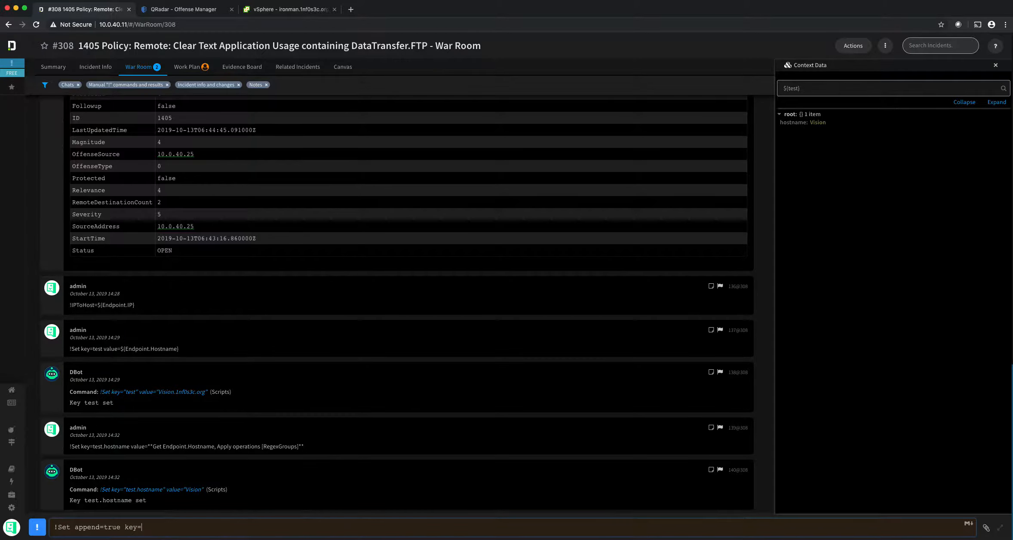
type("test.fqhn")
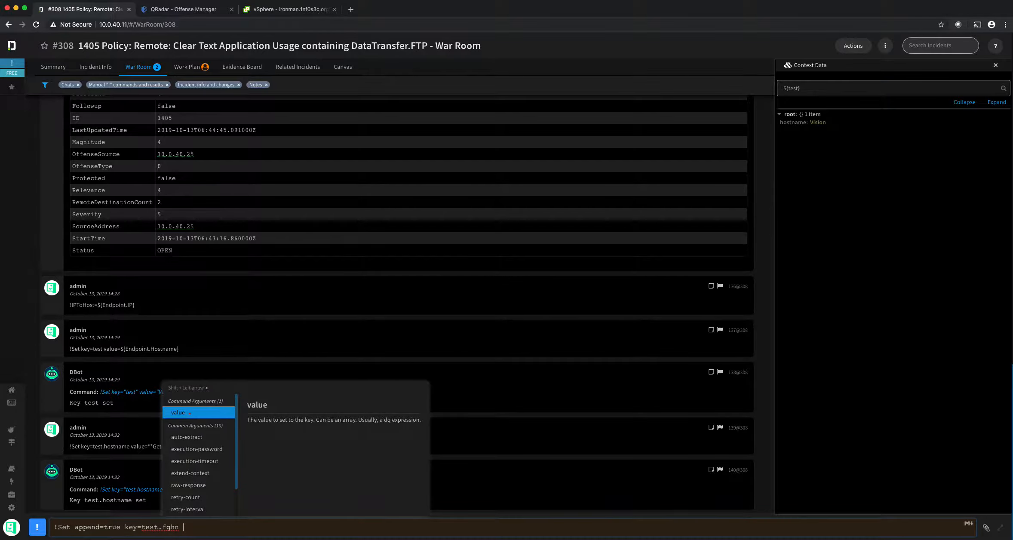
key("Return")
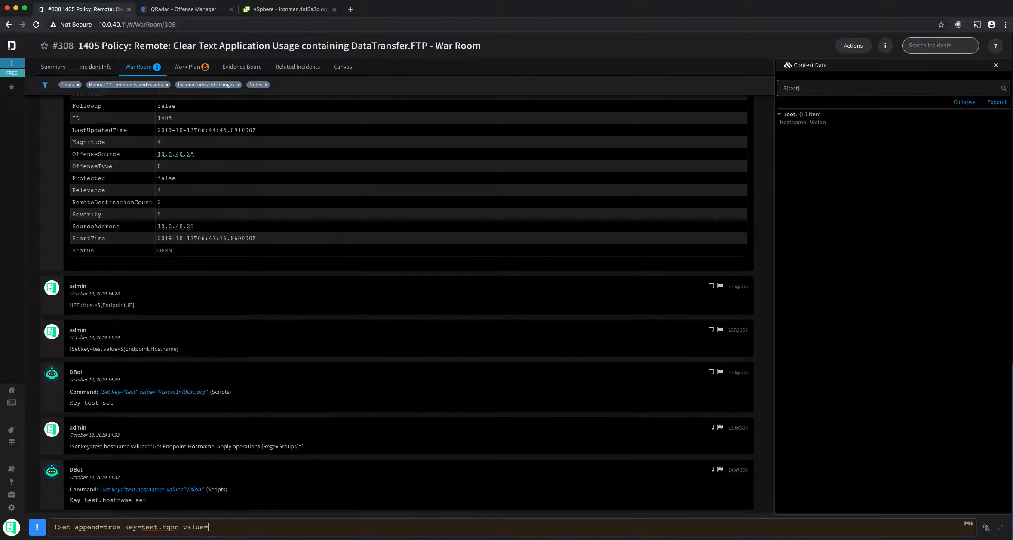
type("${Endpoint.Hostname")
key("Return")
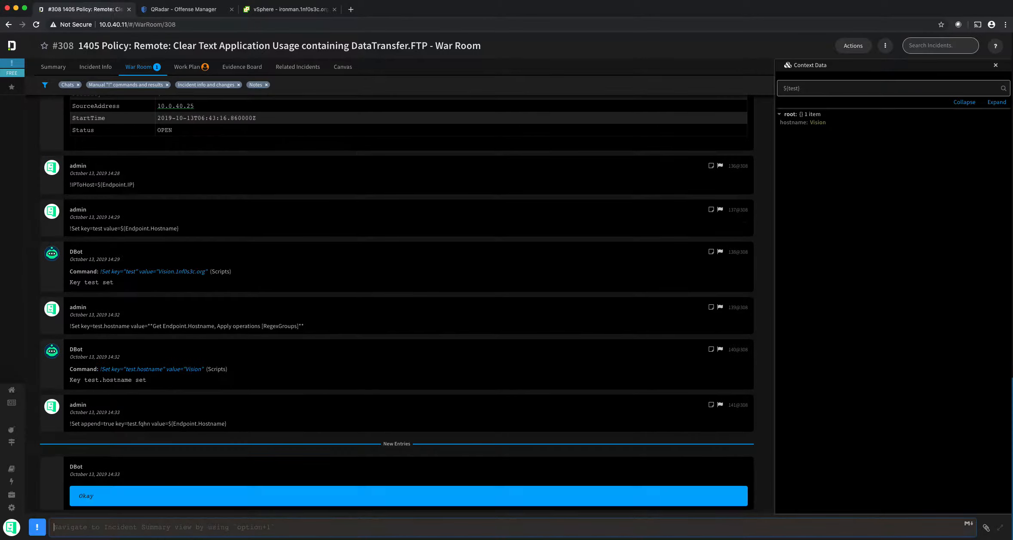
left_click(799, 89)
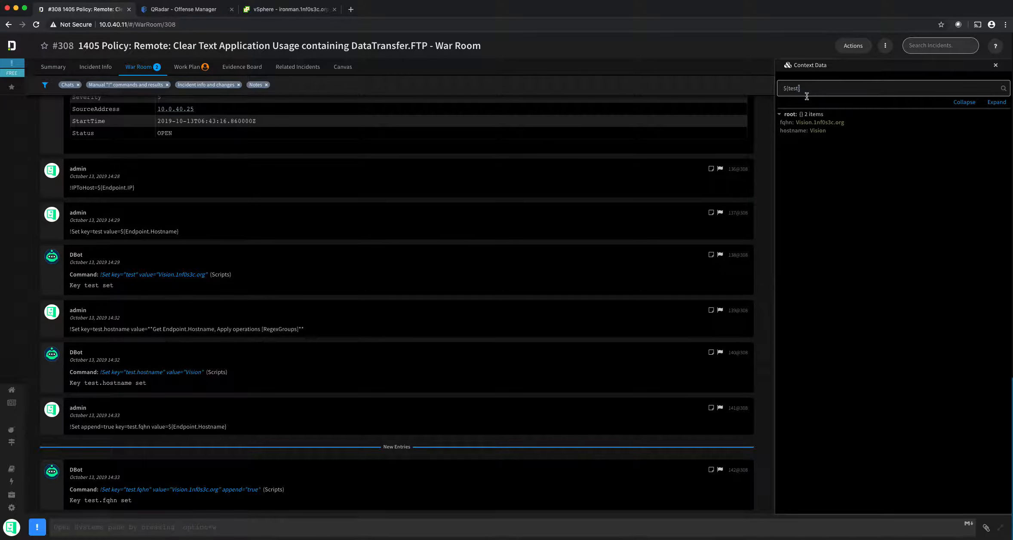
left_click_drag(830, 88, 757, 80)
Step: Clear the context search and expand the incident entry to reveal its labels
key("BackSpace")
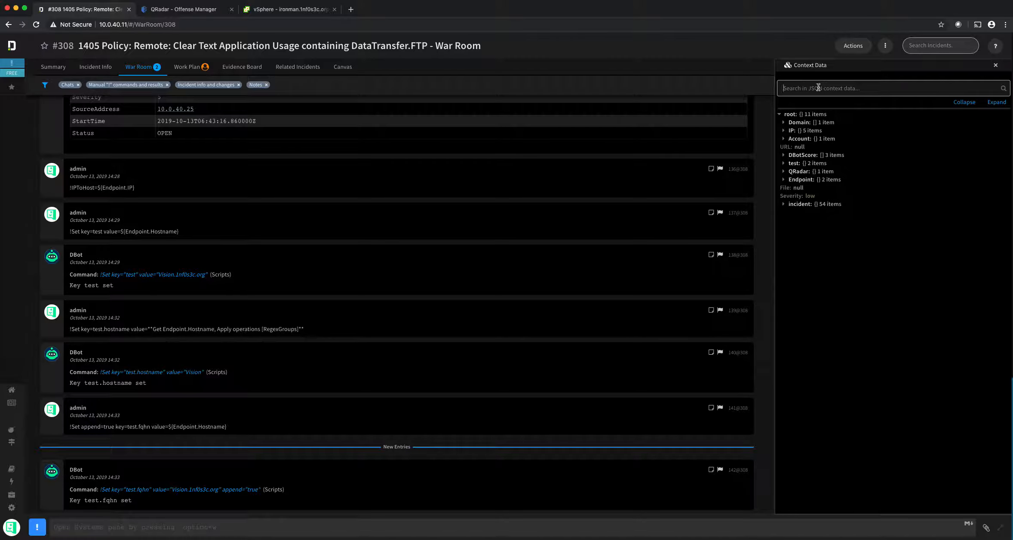
left_click(783, 205)
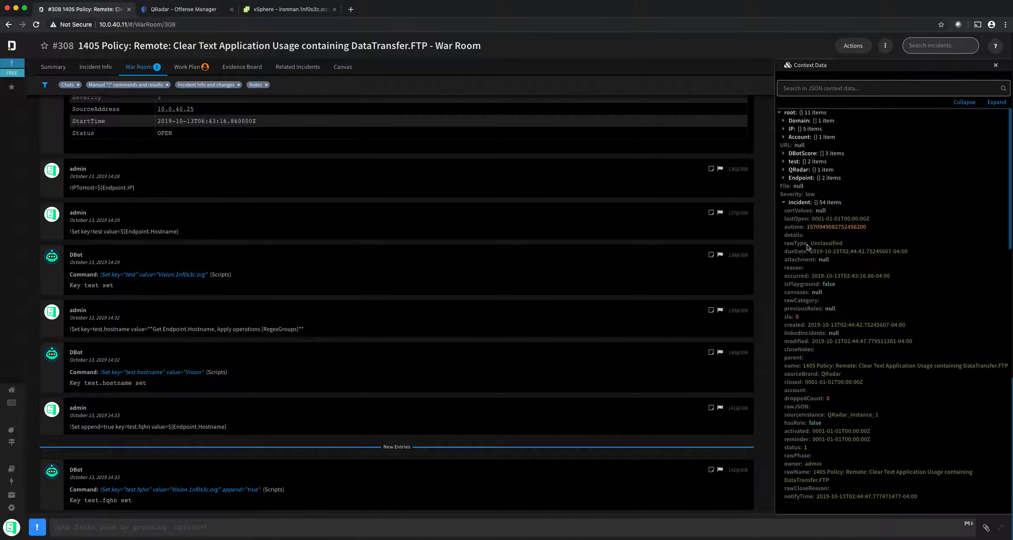
scroll(806, 236, "down", 5)
scroll(808, 239, "down", 7)
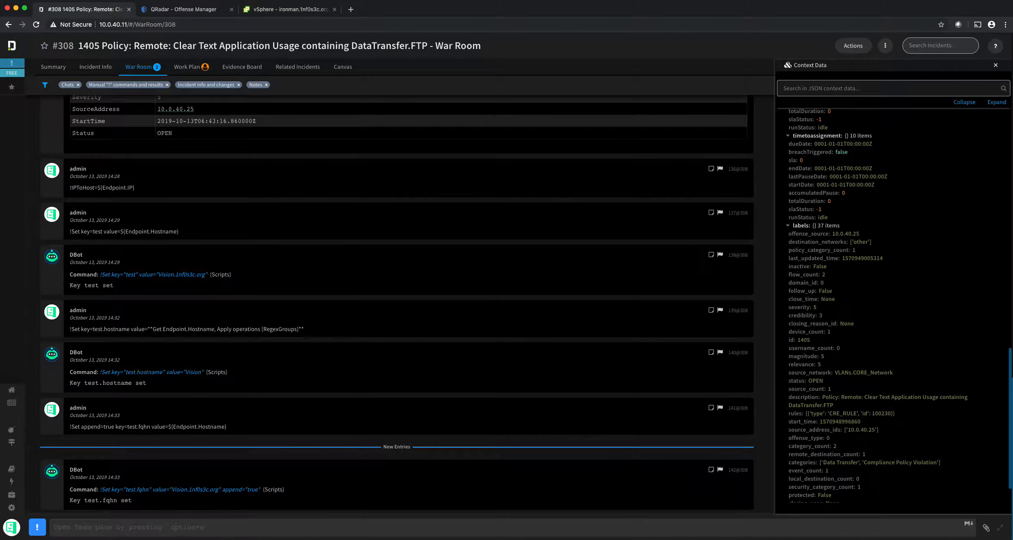
Step: Start a !Set command whose key is the copied incident.labels.offense_source path
left_click(273, 530)
type("!Set")
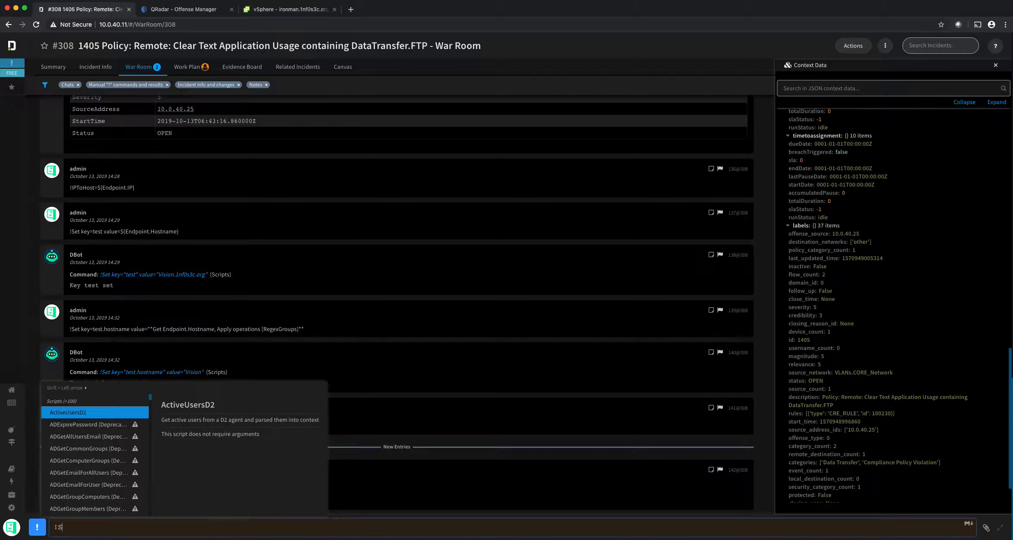
key("Down")
key("Down")
key("Down")
key("Return")
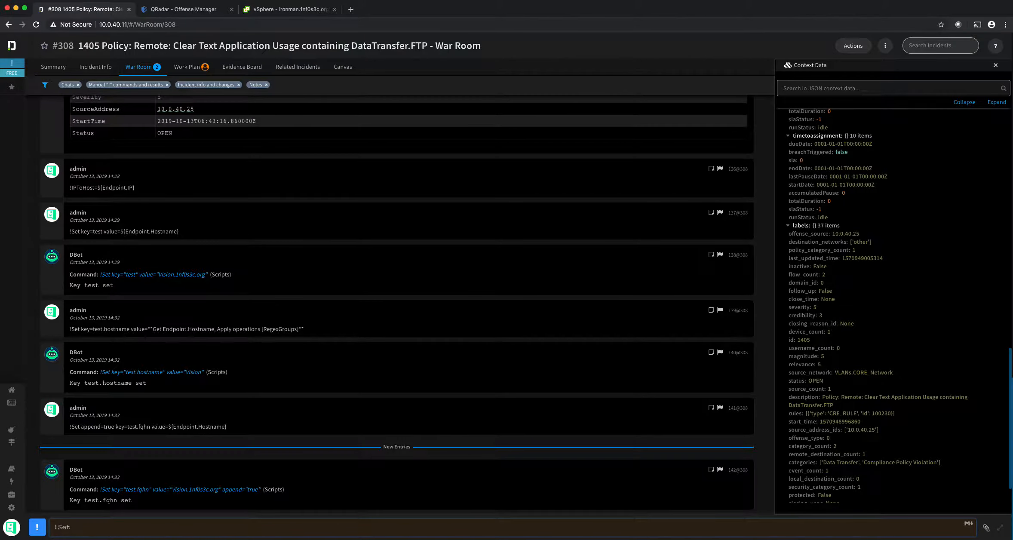
key("Return")
left_click(803, 235)
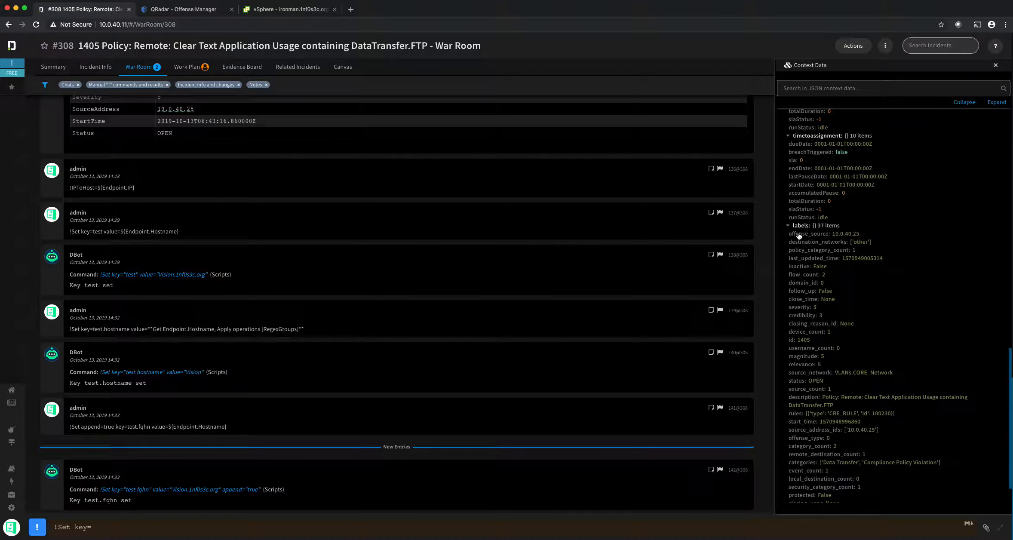
left_click(229, 521)
key("super+v")
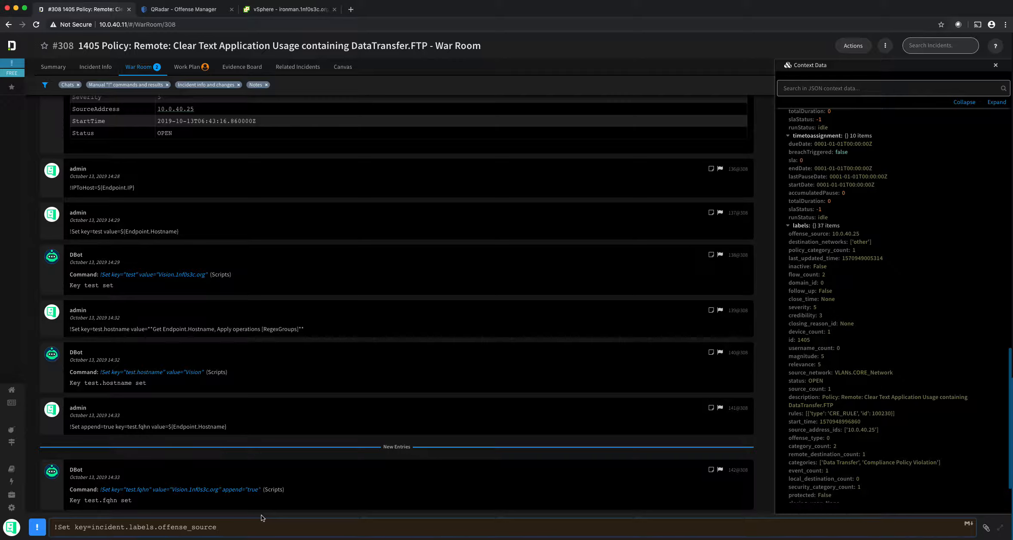
Step: Give the Set command the value 1.1.1.1 and run it for offense_source
type("v")
key("Return")
type("\"j")
key("BackSpace")
type("this is a test")
key("BackSpace")
key("BackSpace")
key("BackSpace")
key("BackSpace")
key("BackSpace")
key("BackSpace")
key("BackSpace")
key("BackSpace")
key("BackSpace")
key("BackSpace")
type("1.1.111")
key("Return")
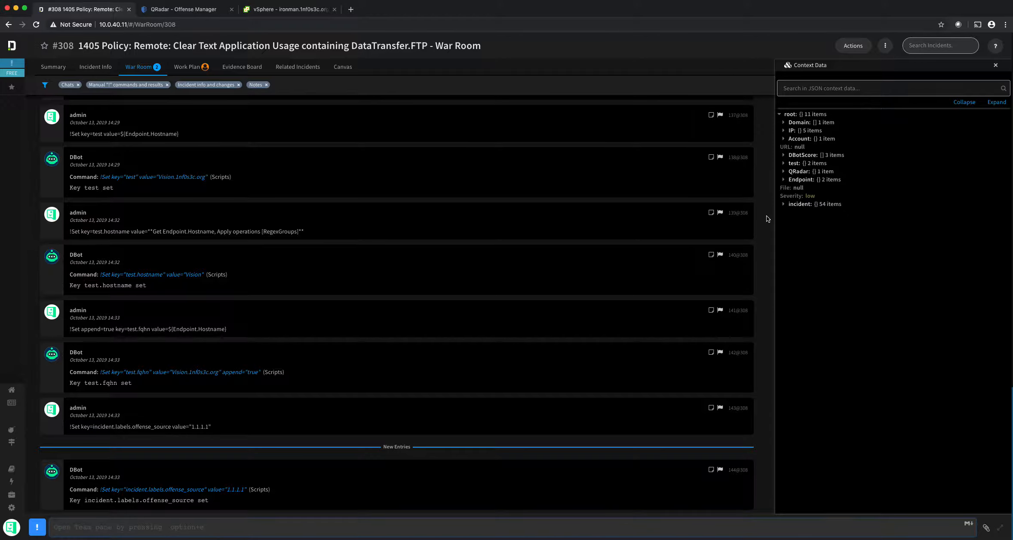
left_click(812, 91)
Step: Empty the Context Data search and expand the incident entry to show its 54 fields
key("super+v")
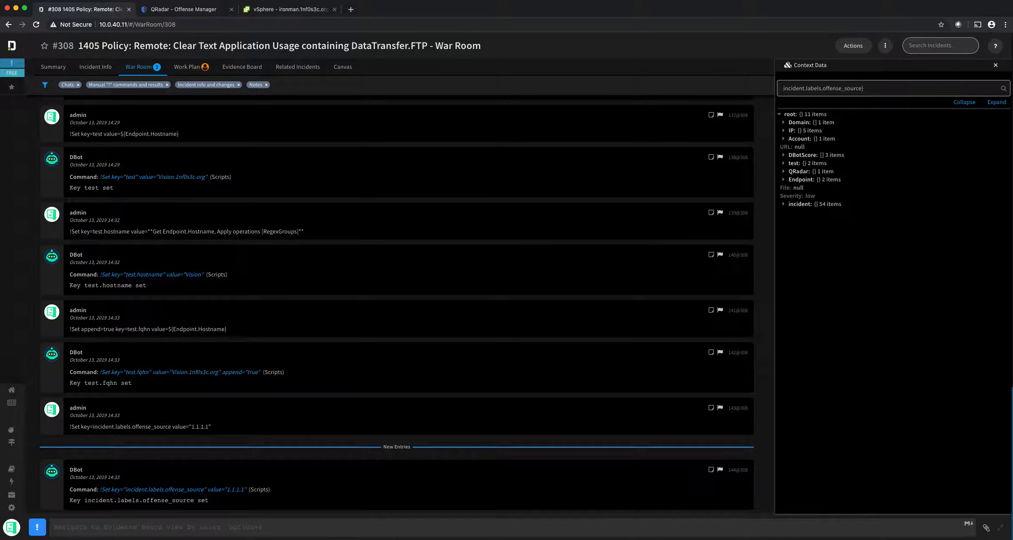
type("${")
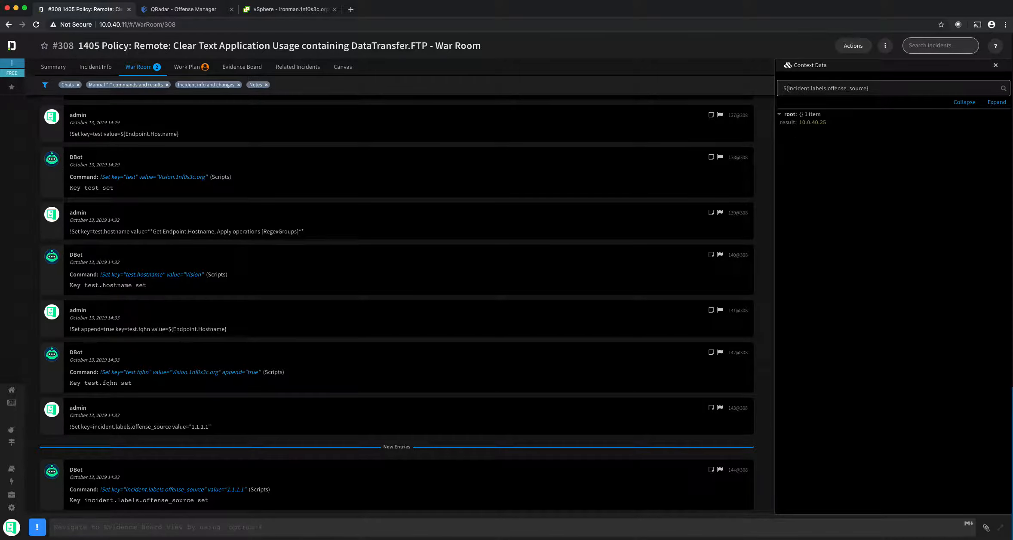
left_click_drag(884, 86, 769, 84)
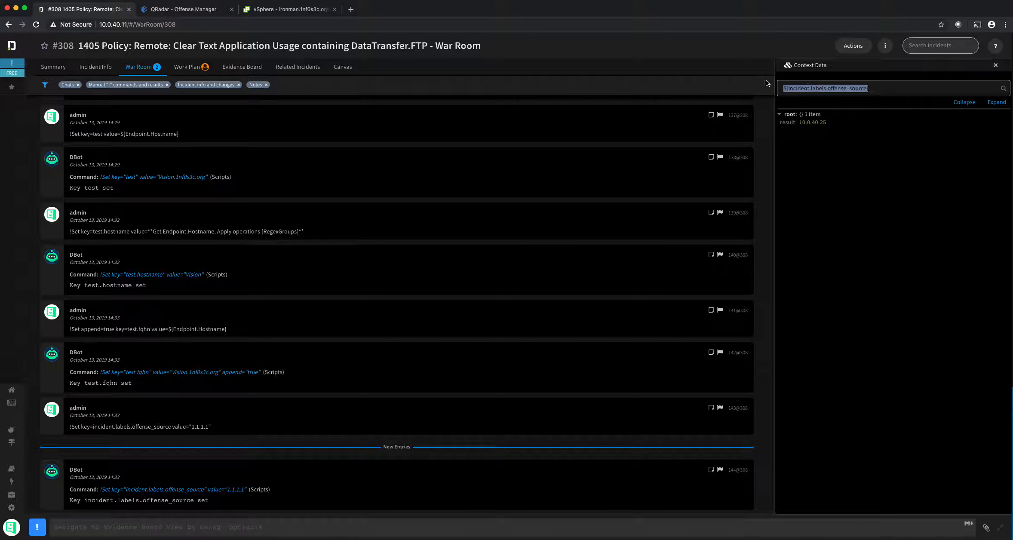
key("BackSpace")
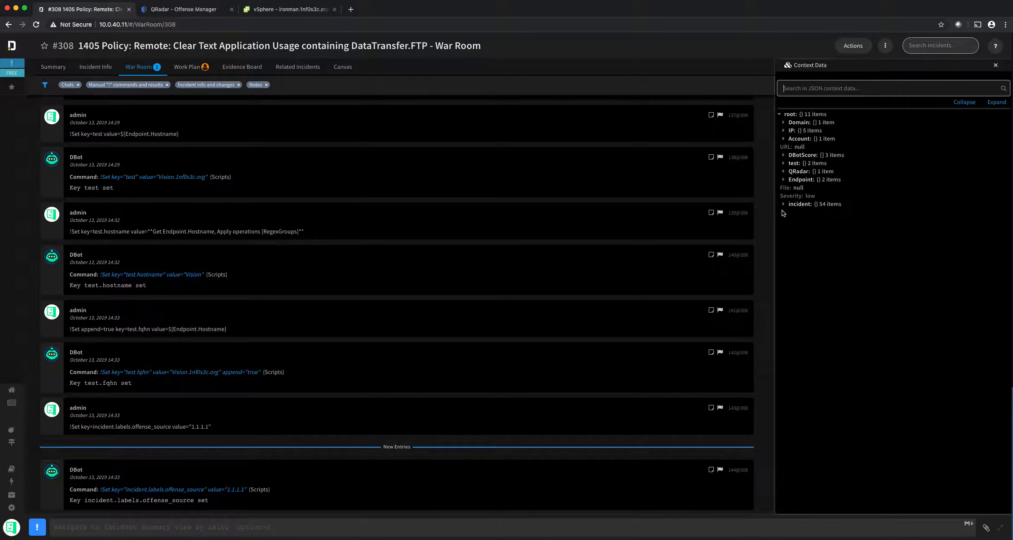
left_click(783, 204)
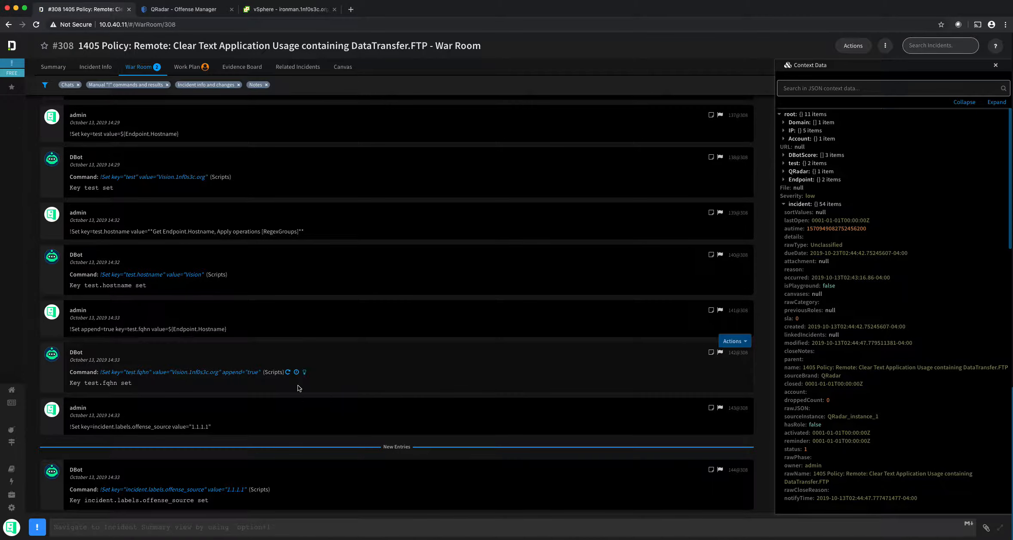
left_click(110, 526)
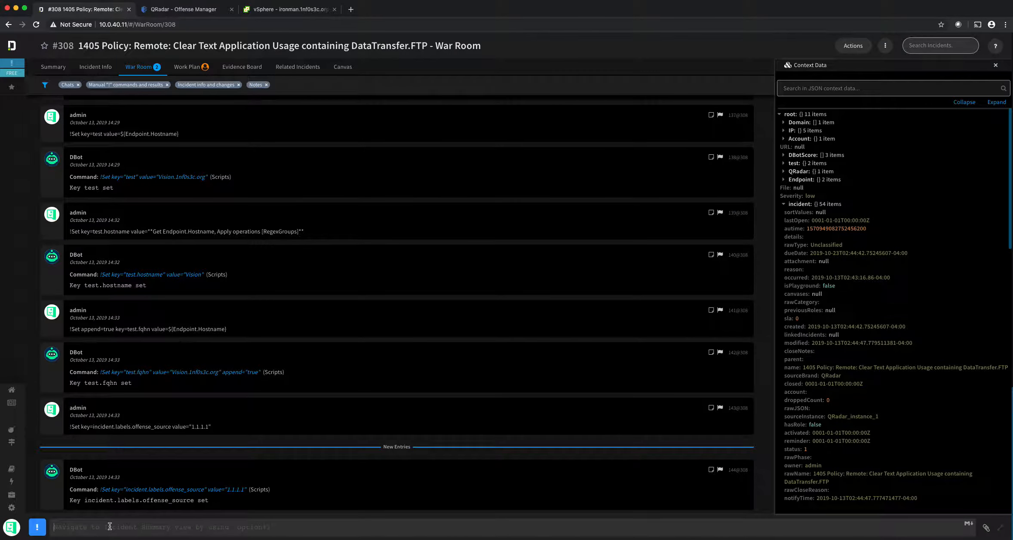
Step: Run !setIncident addLabels=[{"source_ip":"1.1.1.1"}] to add a source_ip label of 1.1.1.1
type("!set")
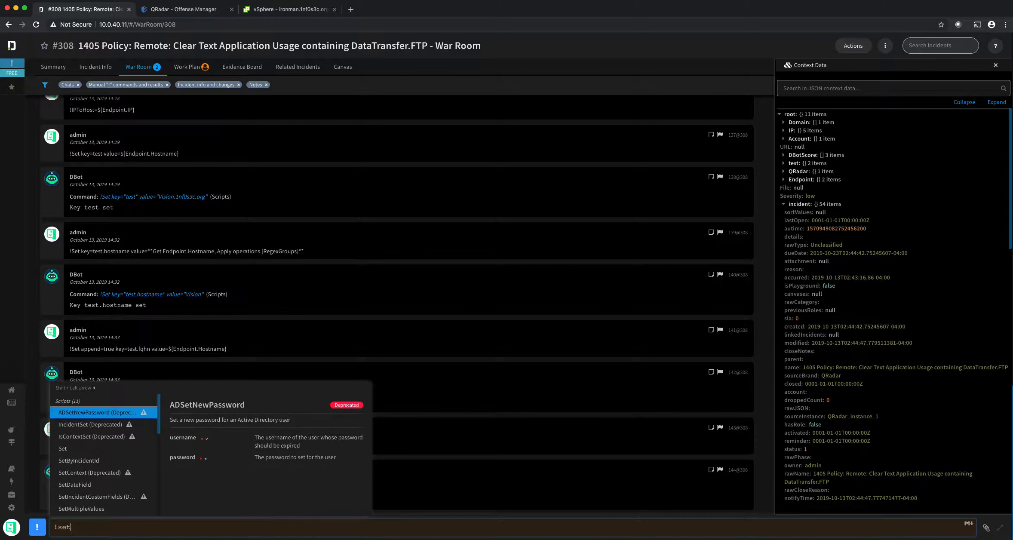
type("incide")
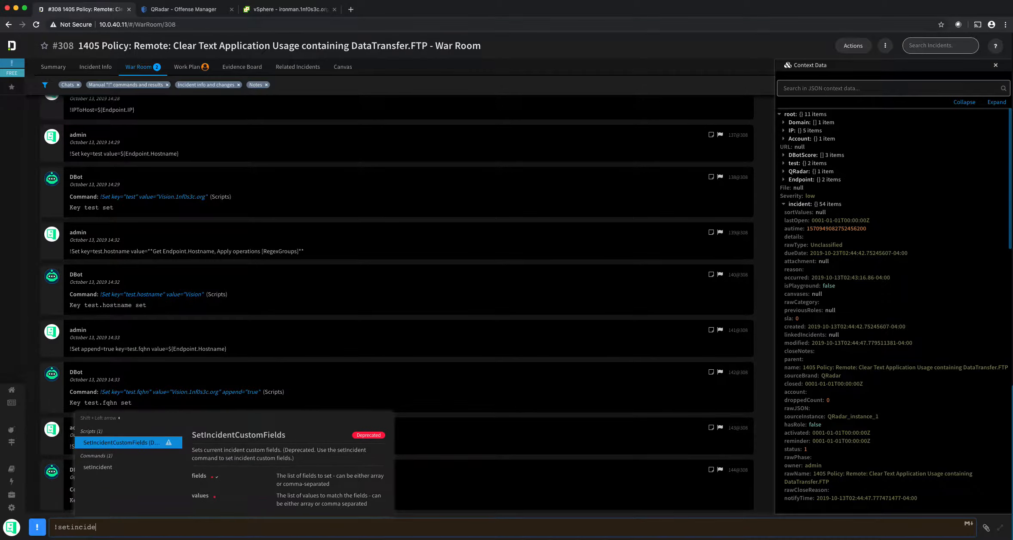
key("Down")
key("Return")
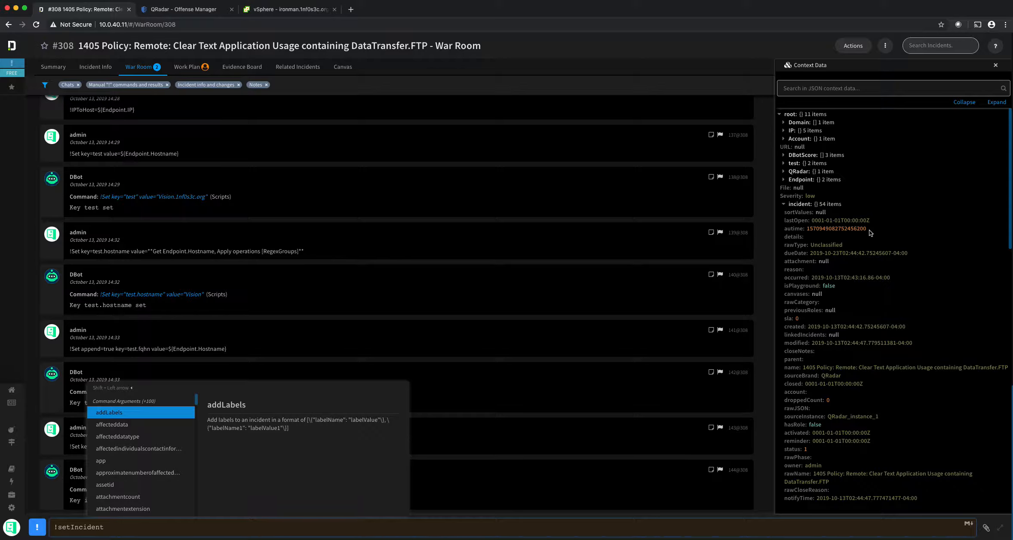
key("Return")
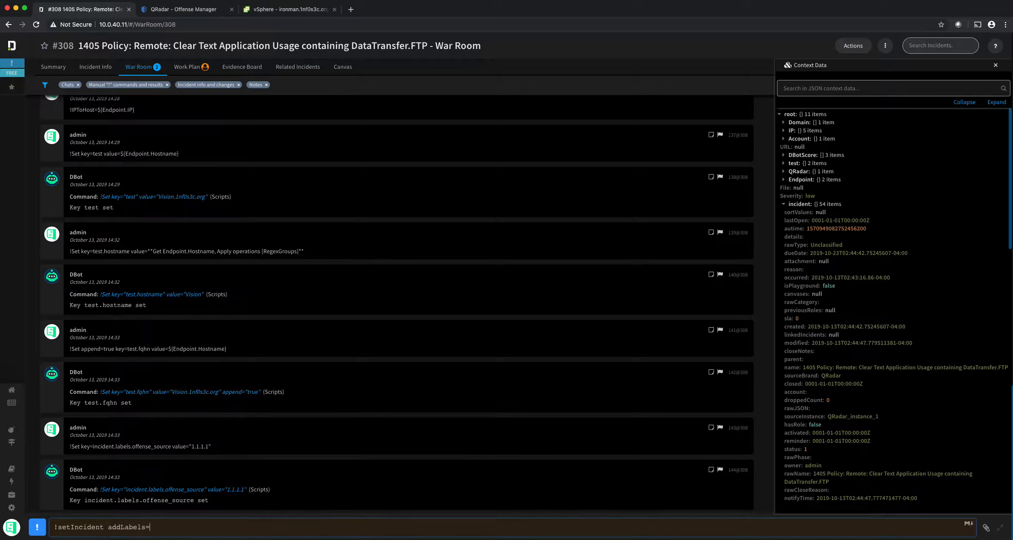
type("[{\\\"\\\"")
type("source_ip")
scroll(903, 198, "down", 6)
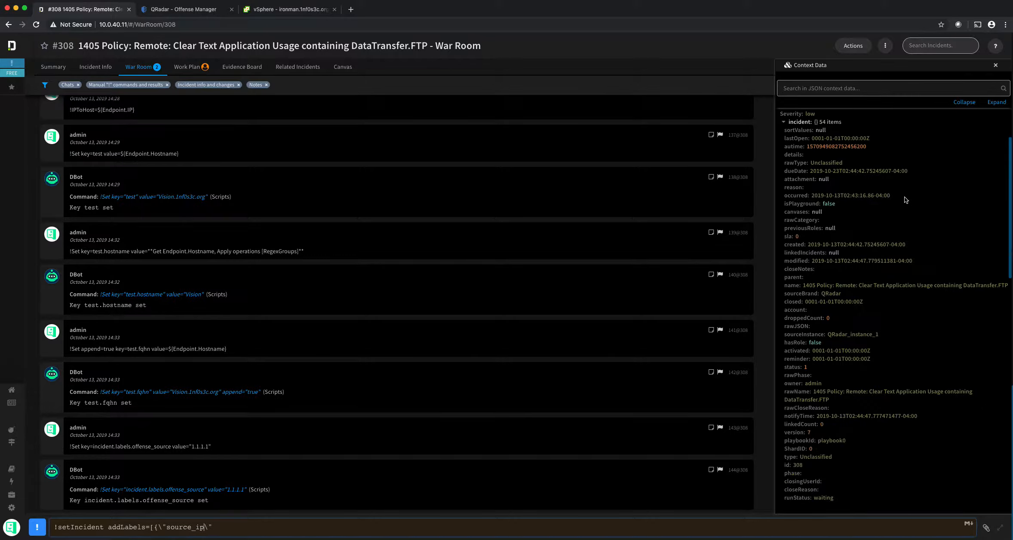
scroll(903, 196, "up", 6)
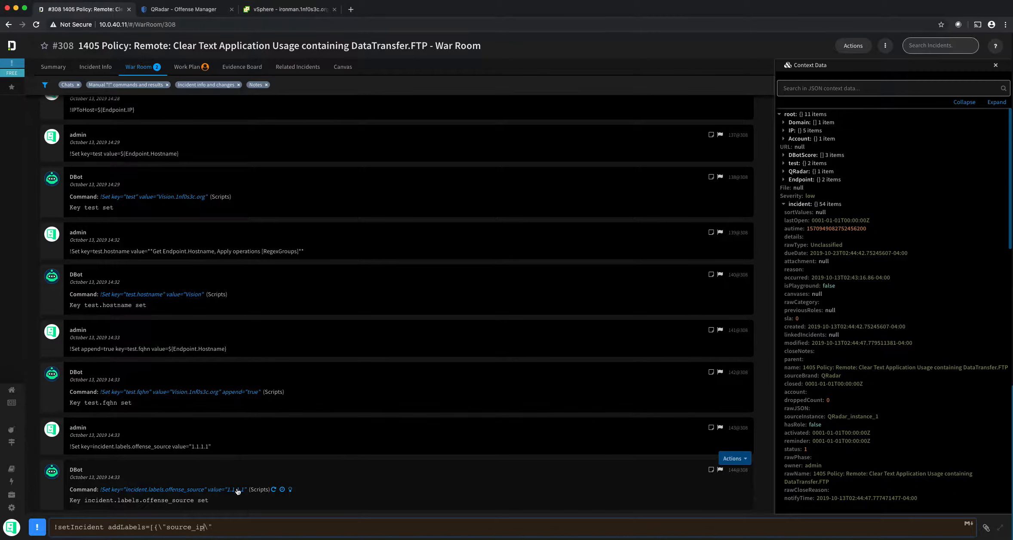
left_click(240, 527)
type(":\\\"")
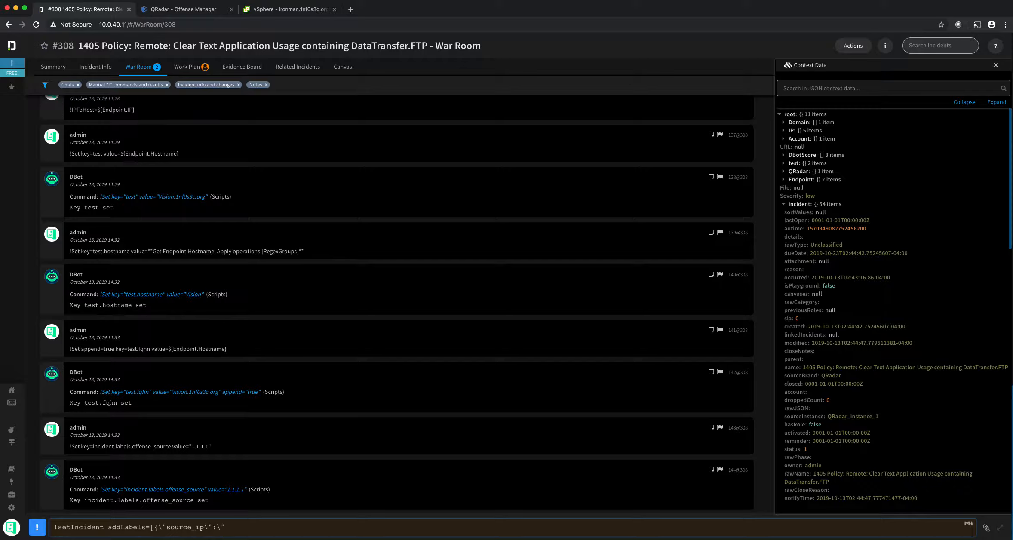
type("1.1.1.1\\\"}]\"")
key("Return")
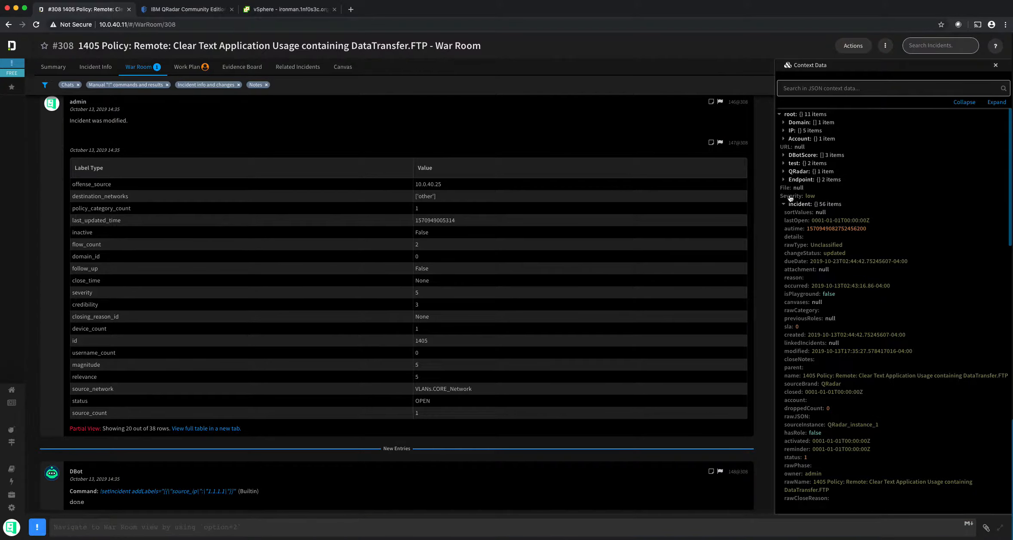
Step: Begin a !setIncident command with the labels argument, which replaces existing labels
scroll(808, 223, "down", 6)
scroll(807, 222, "down", 10)
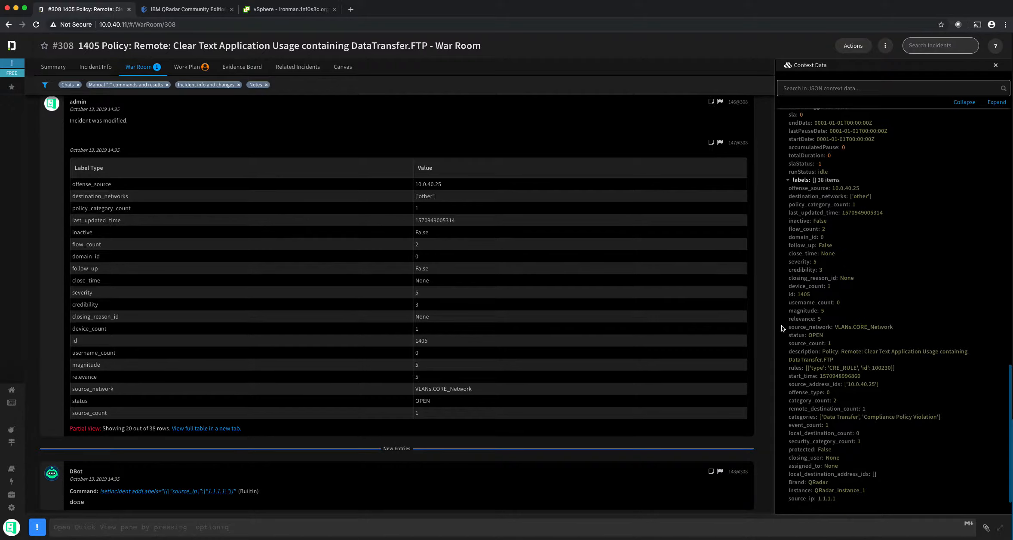
left_click(285, 524)
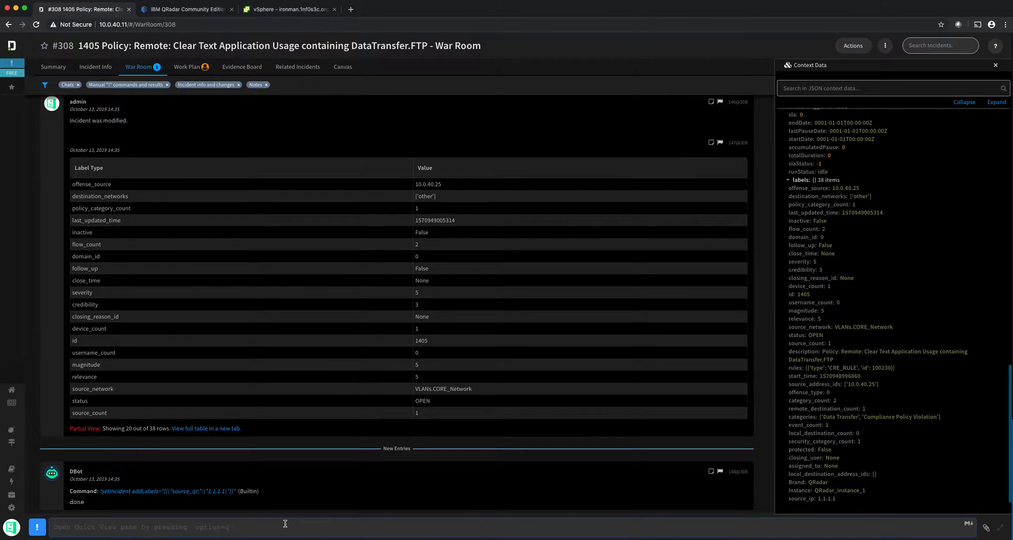
type("!S")
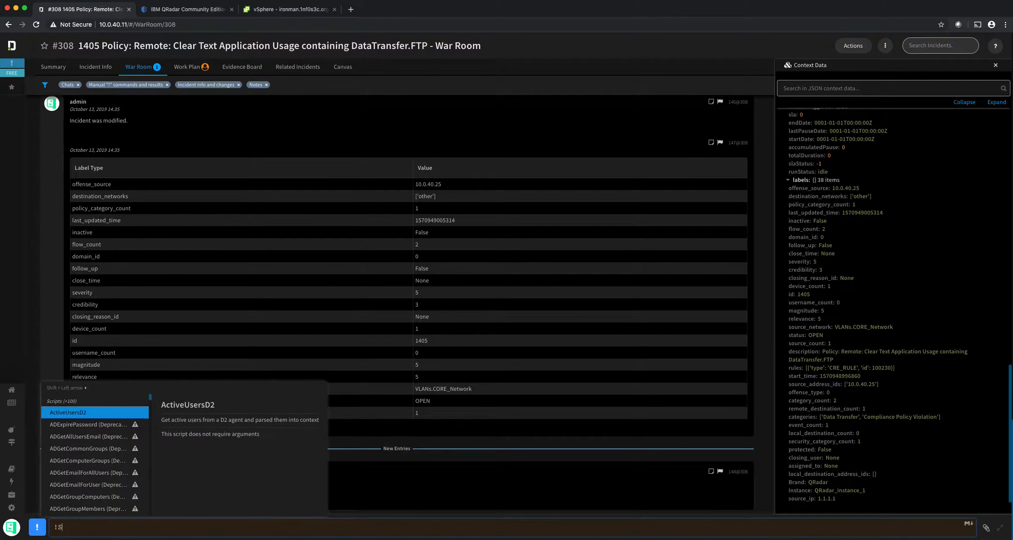
type("etIncidentCustomFields")
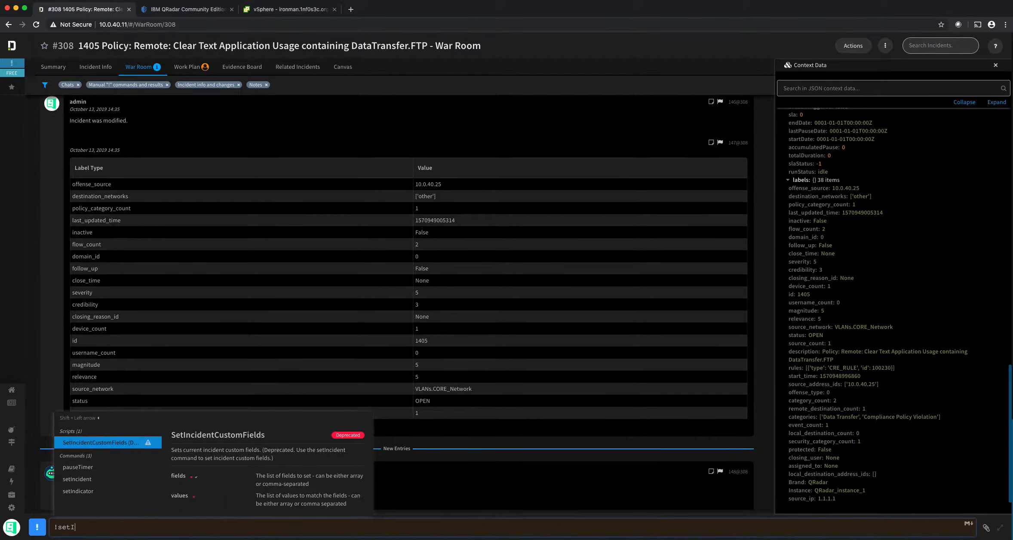
key("Return")
key("BackSpace")
key("BackSpace")
key("BackSpace")
key("BackSpace")
key("BackSpace")
key("BackSpace")
key("BackSpace")
key("BackSpace")
key("BackSpace")
key("BackSpace")
key("BackSpace")
key("BackSpace")
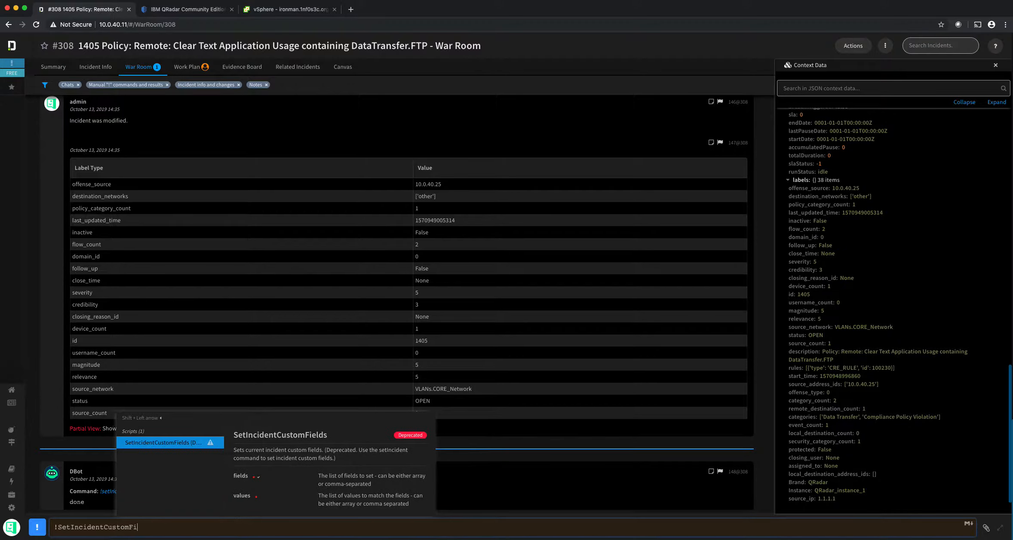
key("Down")
key("Return")
type("labe")
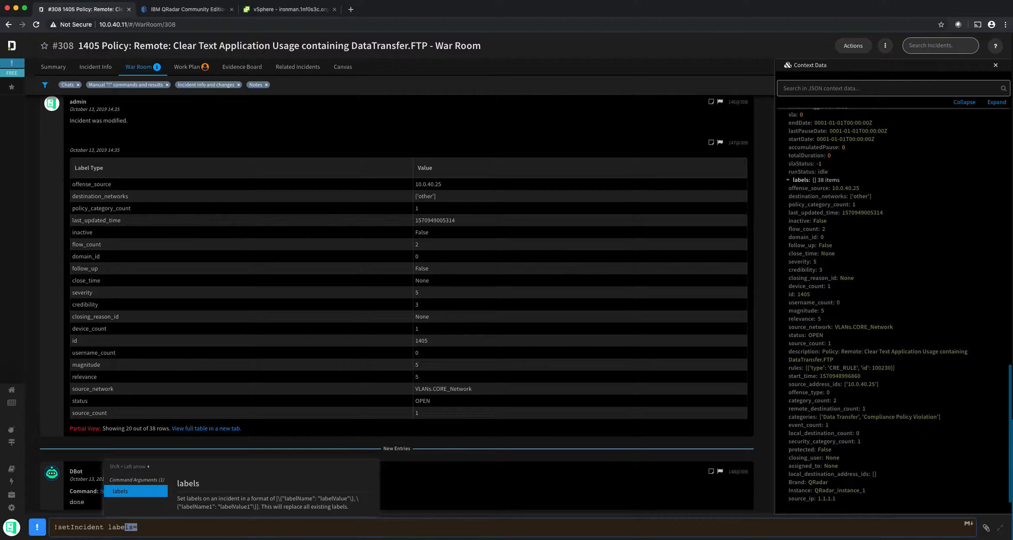
left_click_drag(261, 507, 356, 507)
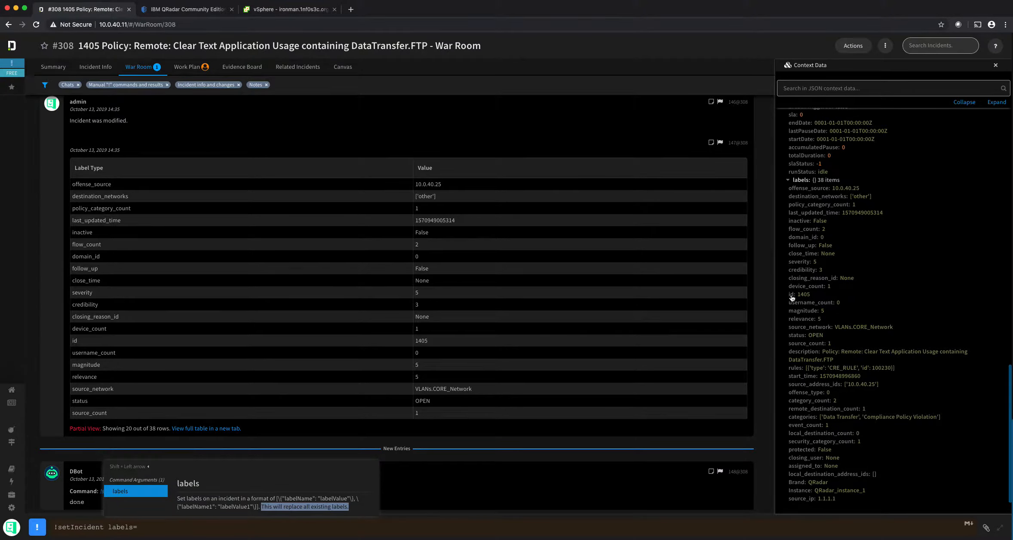
Step: Set labels to [{"offense_source":"1.1.1.1"}] and run it, leaving offense_source as the only label
left_click(819, 191)
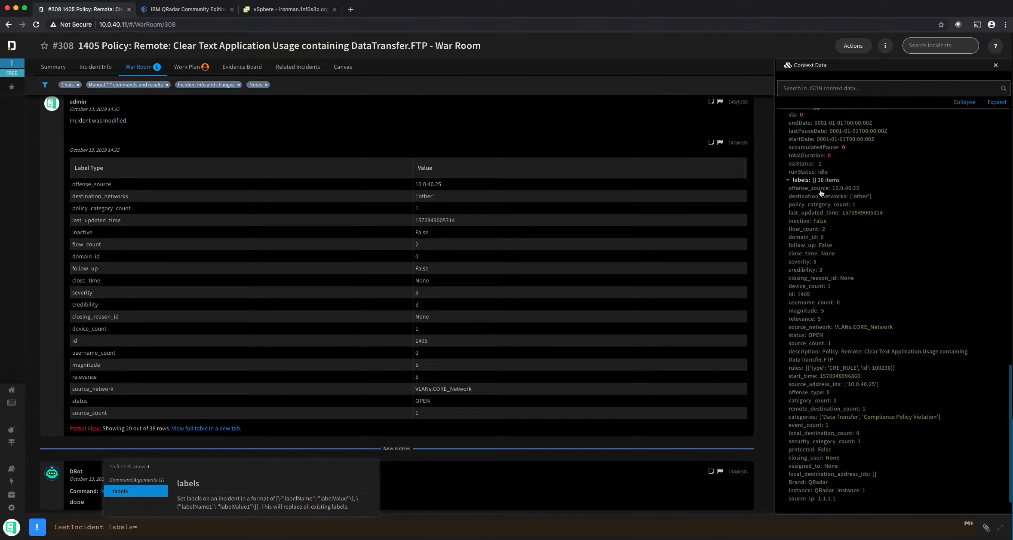
left_click(176, 521)
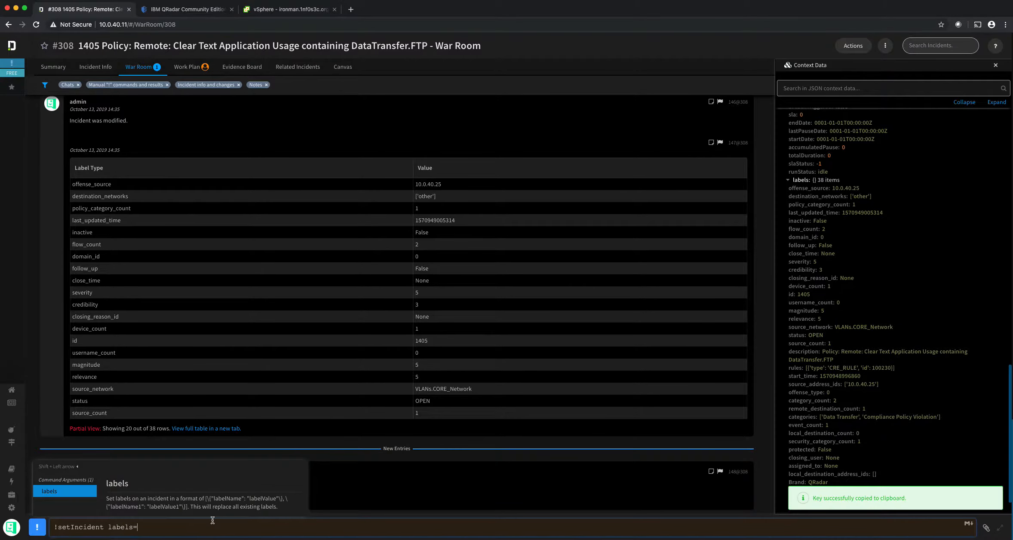
type("[]")
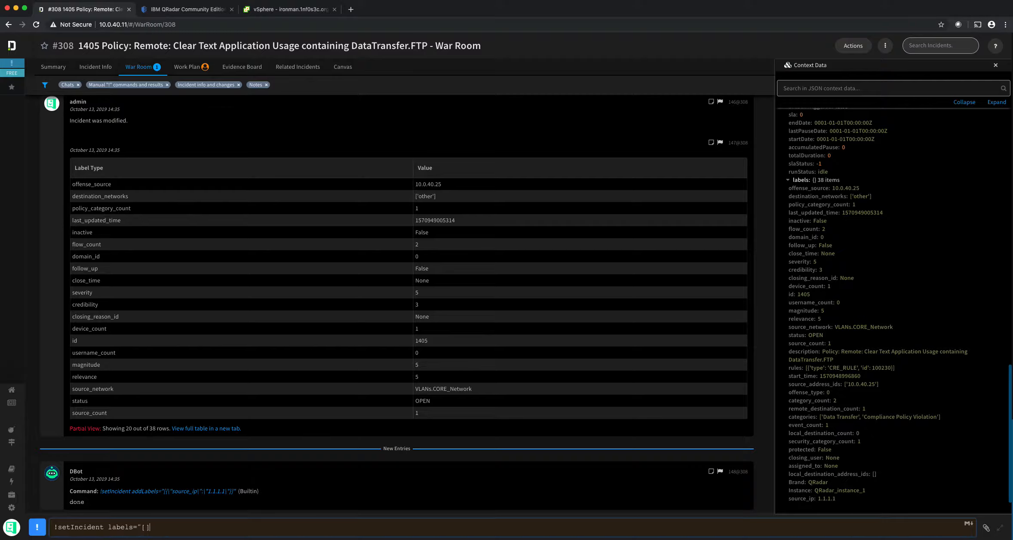
type("\"{}\"\\\"offense_soujrce")
key("BackSpace")
key("BackSpace")
key("BackSpace")
type("rce\\\":\"\\1.1.1.1\\\"")
key("Return")
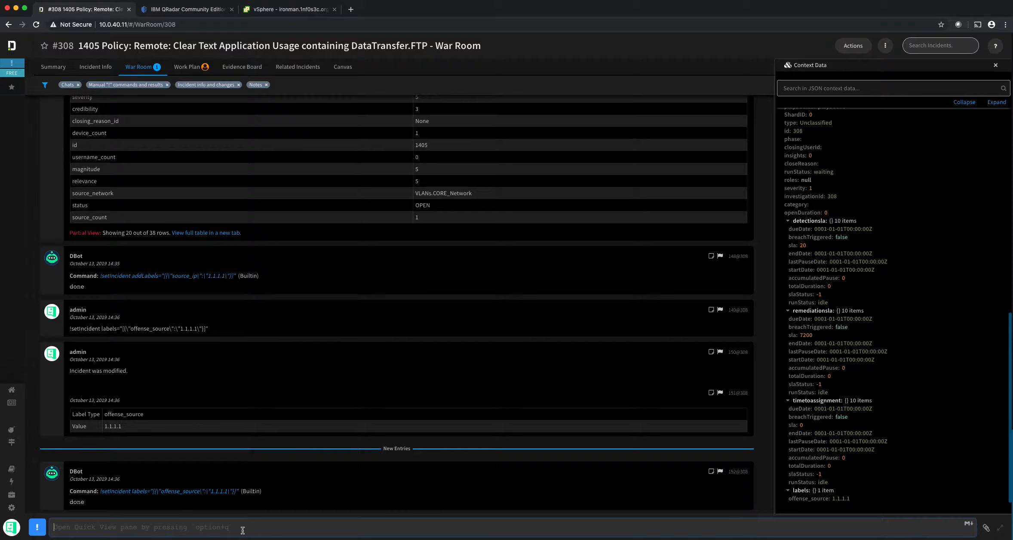
Step: Rerun the previous setIncident with labels offense_source 8.8.8.8 and offense_destination 2.2.2.2
key("Up")
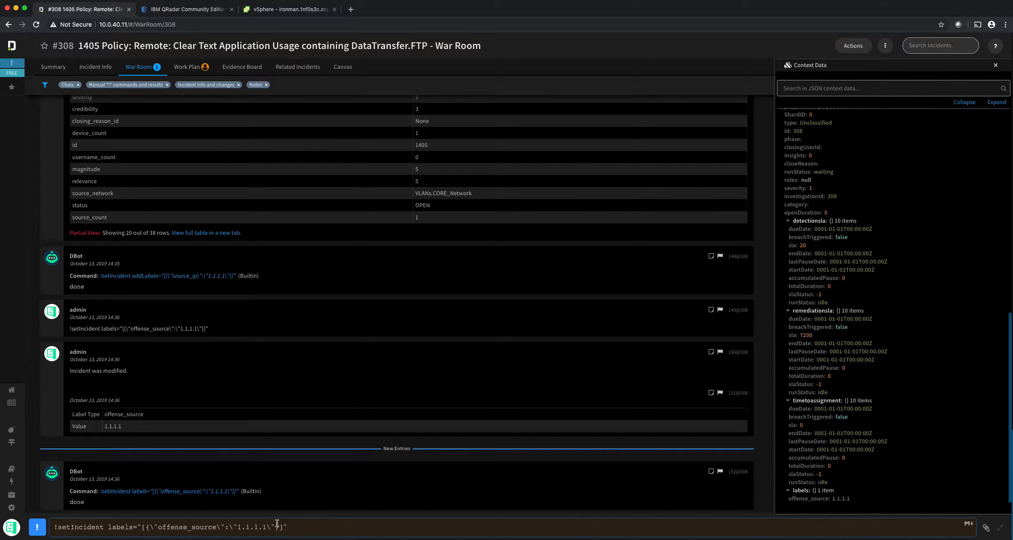
key("Left")
key("Left")
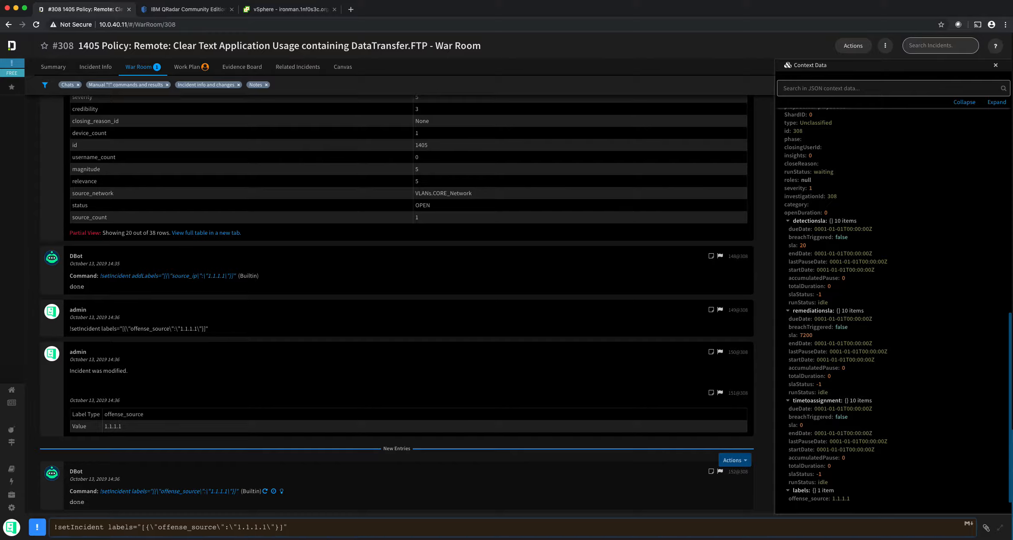
type(",{")
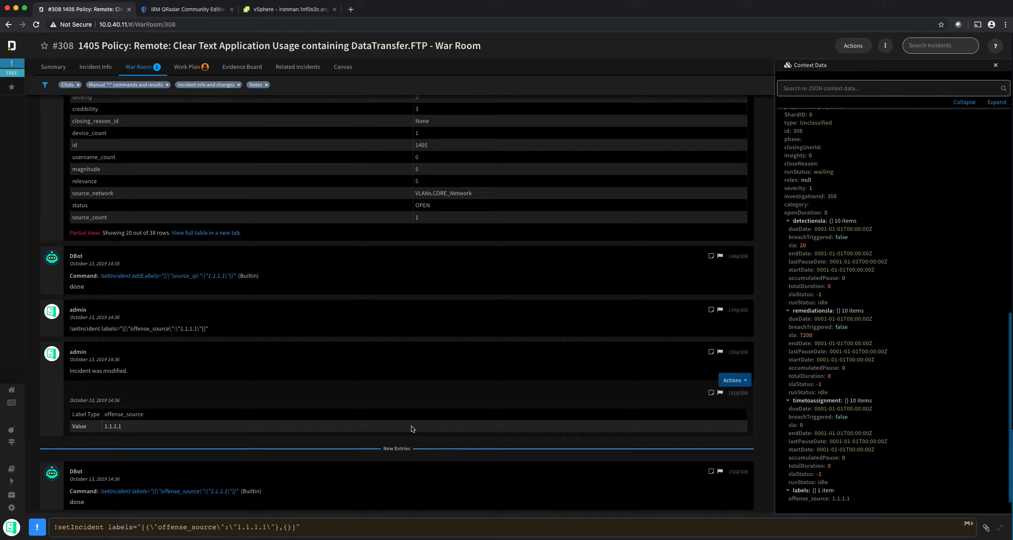
type("\\\"")
type("\\\"")
type("offense_des")
type("tination")
type(":")
type("\\\"")
type("\\\"")
type("2.2.2.2")
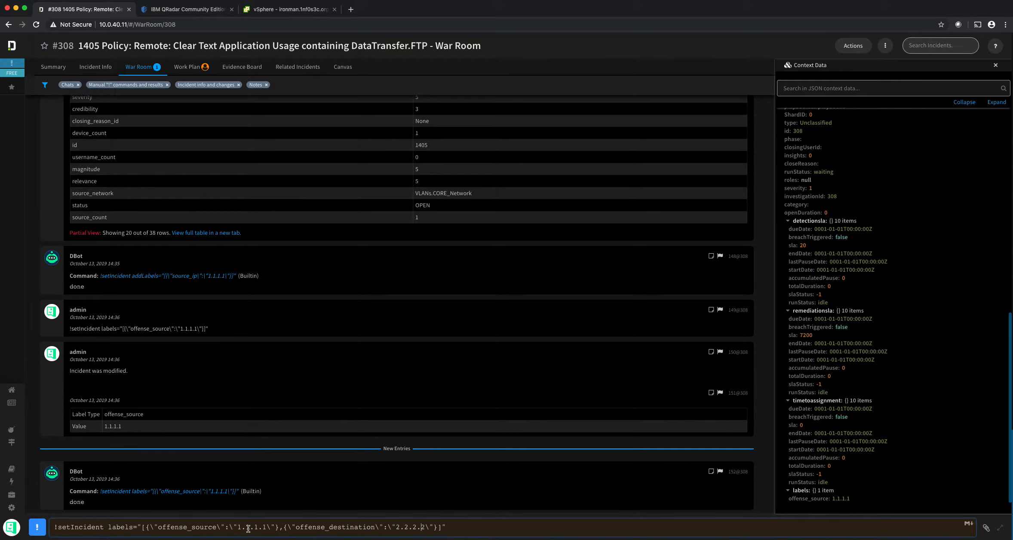
key("BackSpace")
key("BackSpace")
key("BackSpace")
key("BackSpace")
key("BackSpace")
key("BackSpace")
key("BackSpace")
type("8.8.8.8")
key("Return")
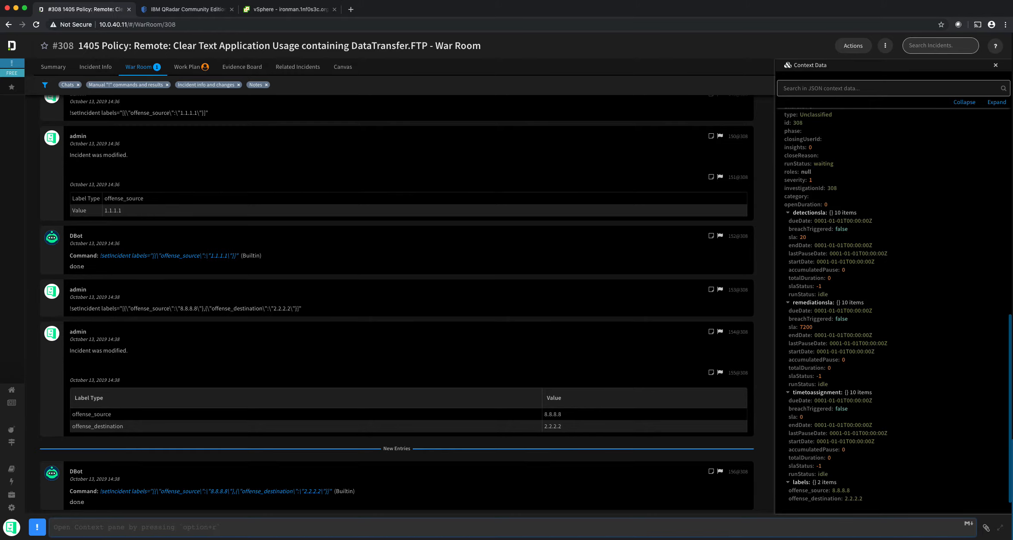
left_click_drag(1007, 335, 1008, 135)
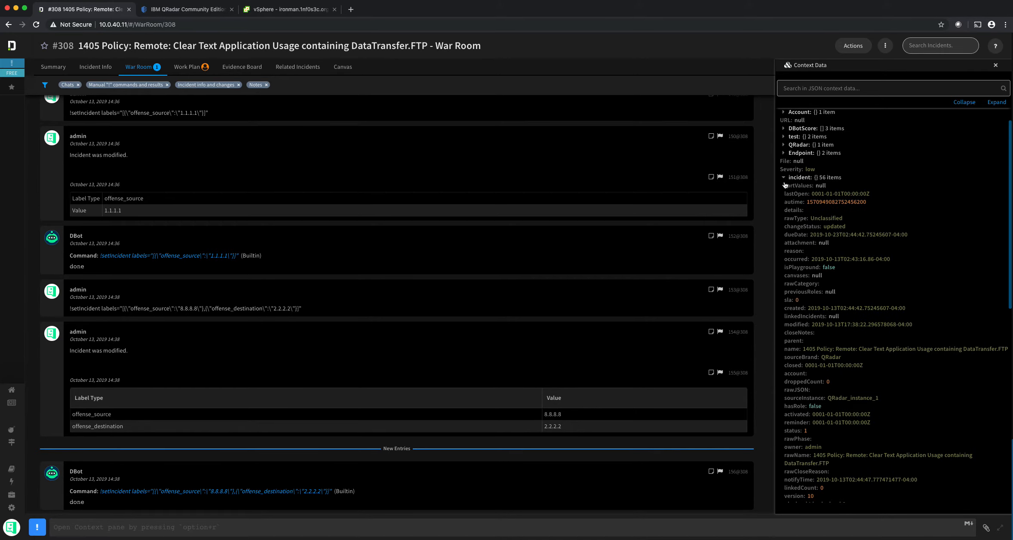